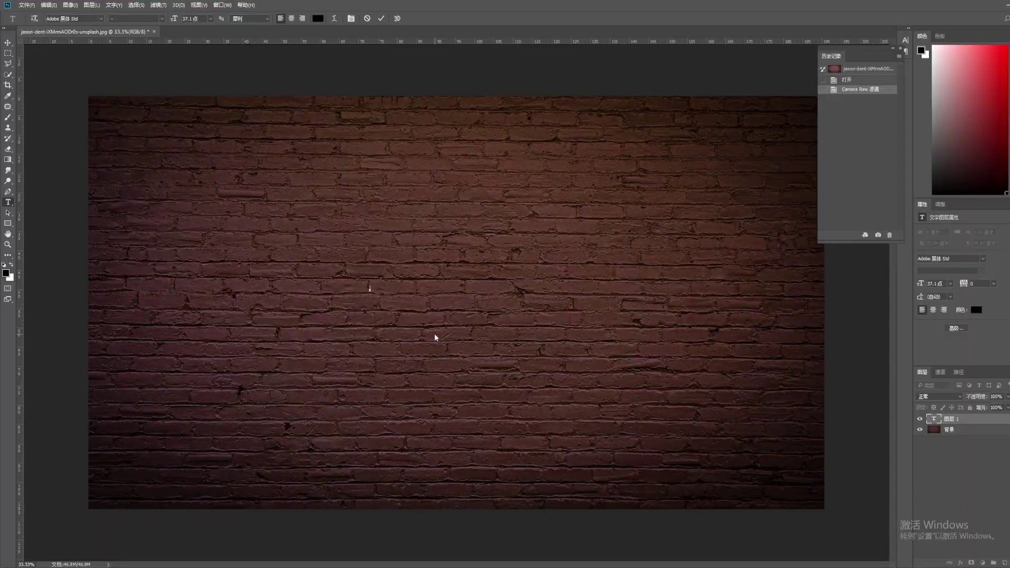
Recolour the 沙县小吃 title text white
left_click(11, 266)
key("ctrl+t")
type("沙县小吃")
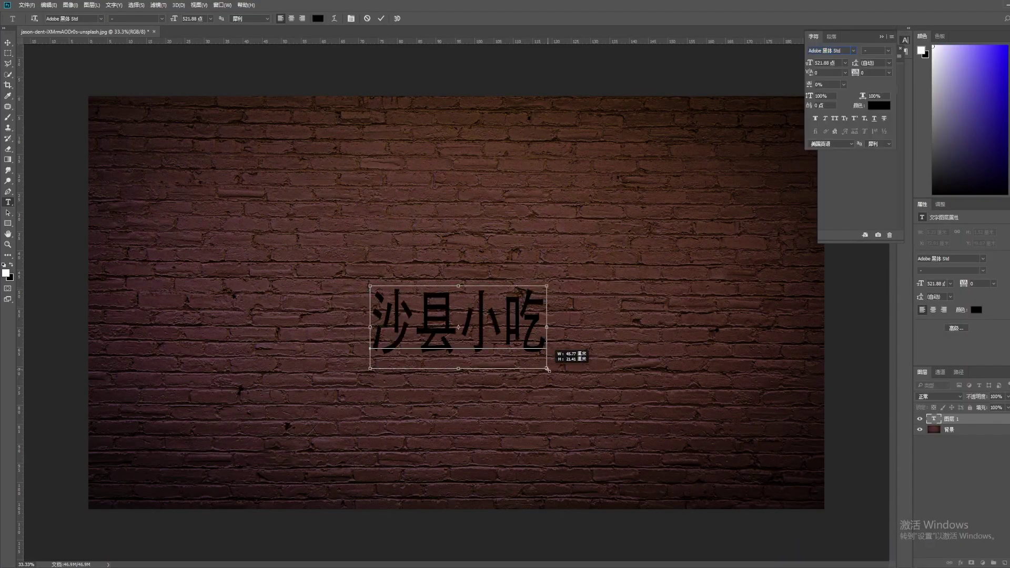
key("ctrl+a")
left_click(878, 105)
left_click(805, 241)
Move 沙县小吃 up toward the wall centre and add 福建 above it
key("ctrl+t")
left_click_drag(488, 353, 490, 297)
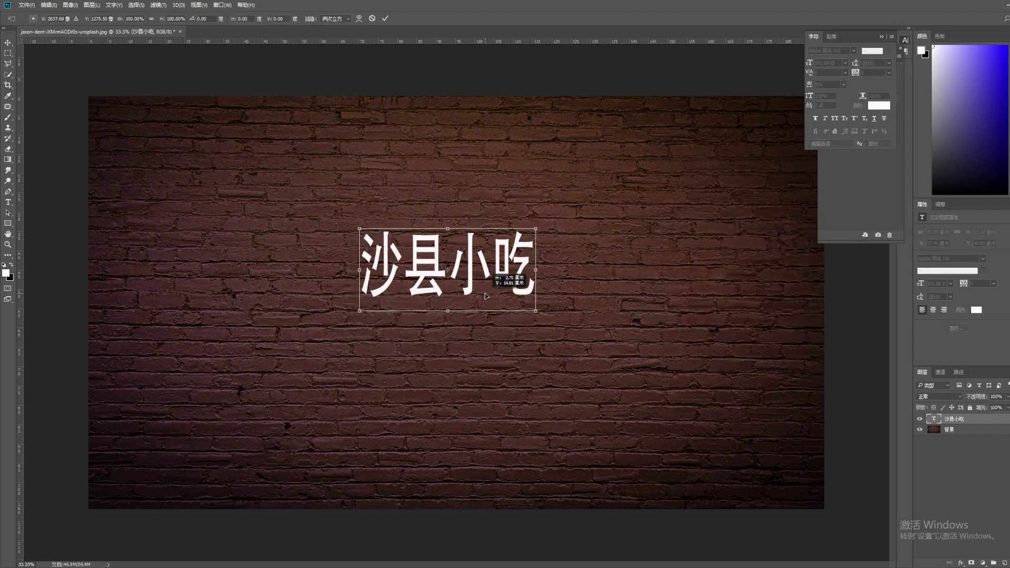
key("Return")
left_click(406, 203)
type("福建")
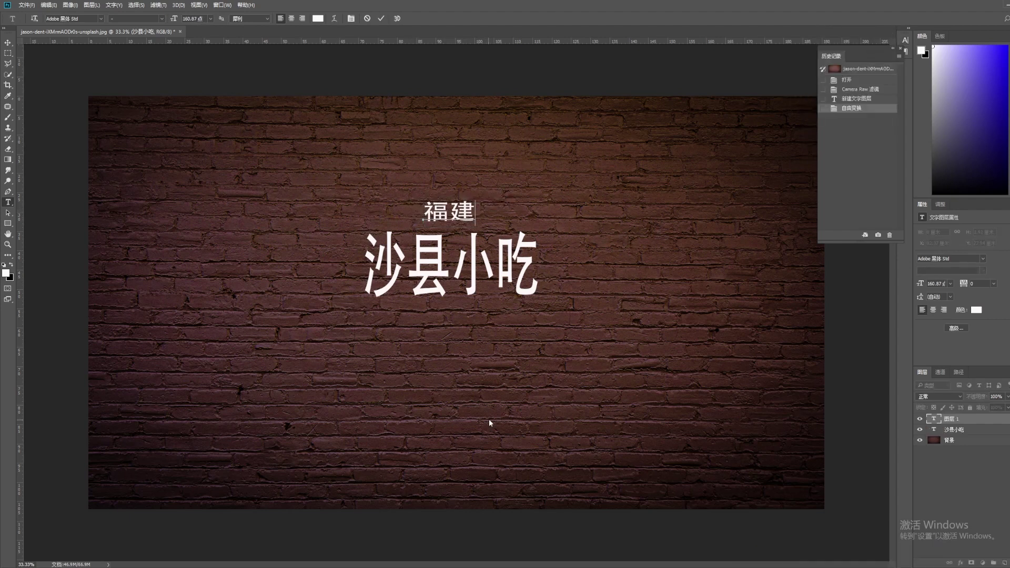
Add the 鸡腿饭 | 拌面 | 蒸饺 | 云吞 line below the title and enlarge its font size
left_click(377, 321)
type("tuifan")
key("space")
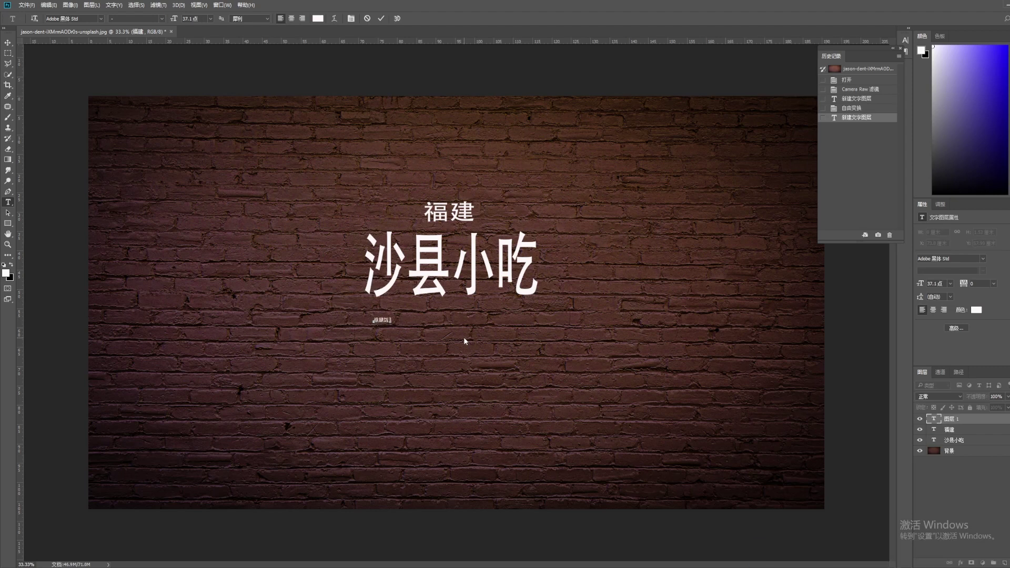
type("挂面 | ")
type("蒸饺 | ")
type("云吞 |")
key("ctrl+a")
mouse_move(441, 323)
left_mouse_down()
mouse_move(505, 345)
mouse_move(498, 334)
left_mouse_up()
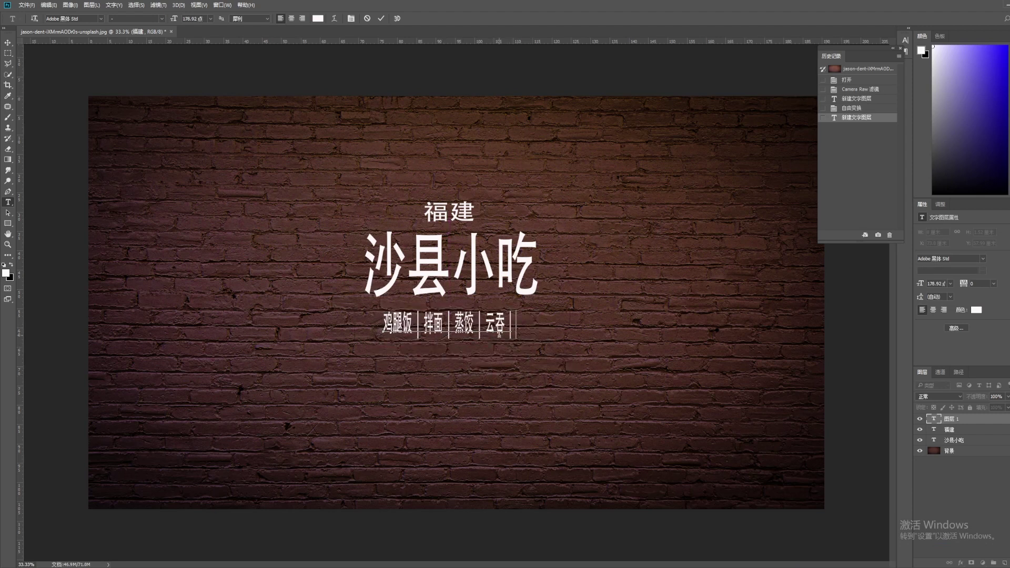
key("ctrl+Return")
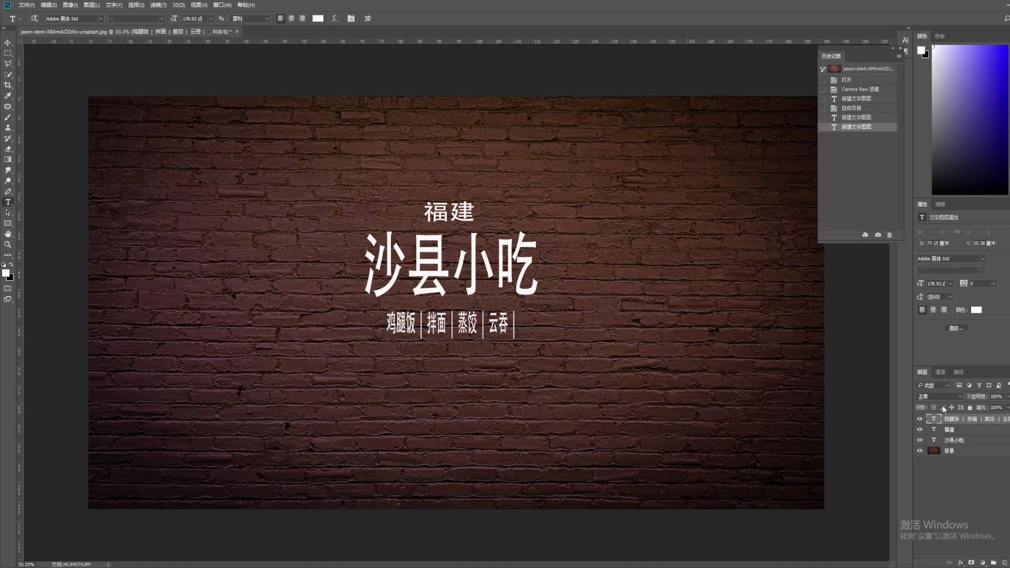
In 福建's Blending Options, add a drop shadow and a slightly larger orange Inner Glow
right_click(954, 430)
left_click(884, 133)
left_click(267, 385)
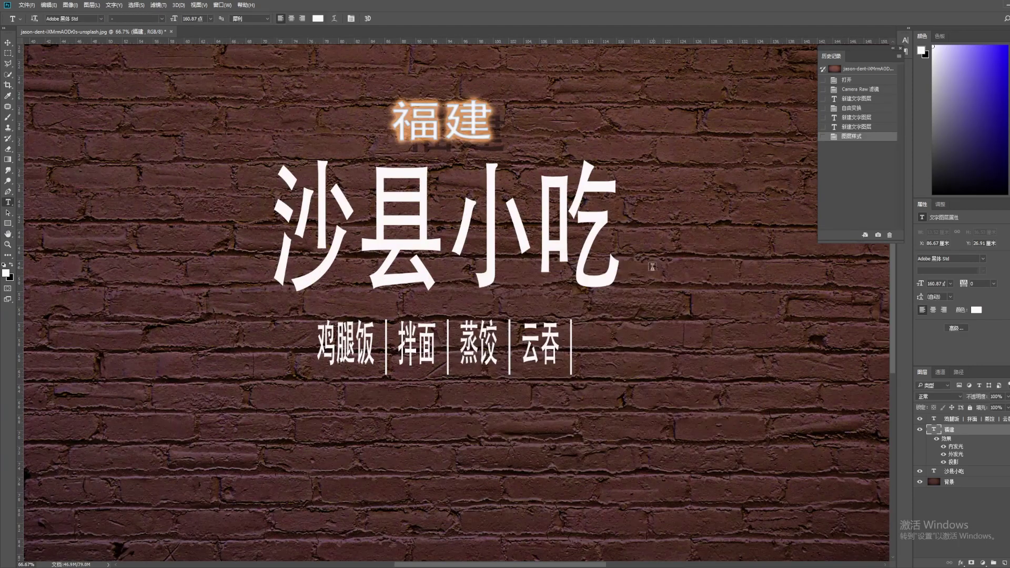
double_click(994, 447)
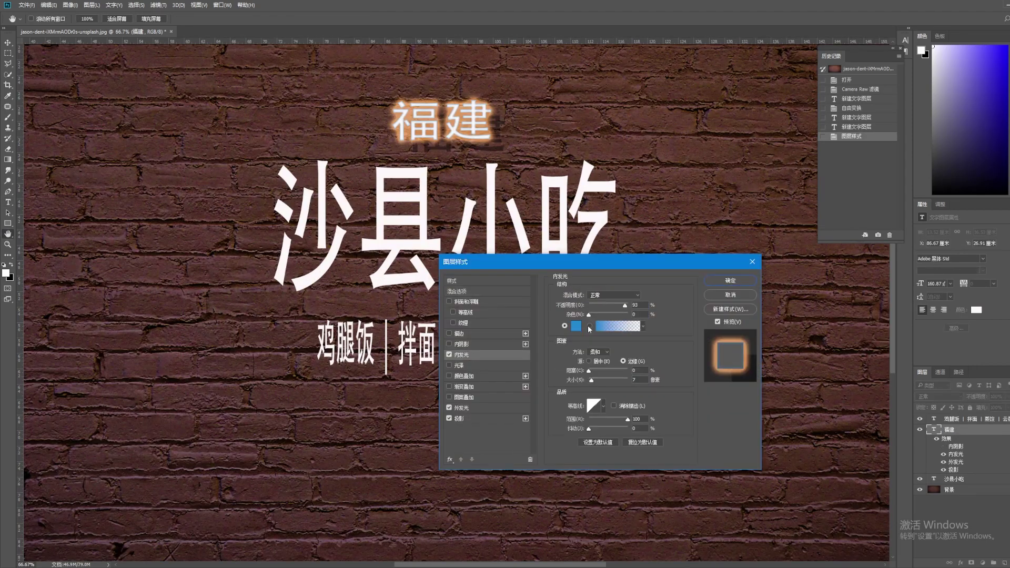
left_click_drag(592, 380, 593, 380)
left_click(576, 326)
left_click(722, 245)
left_click_drag(759, 296, 758, 336)
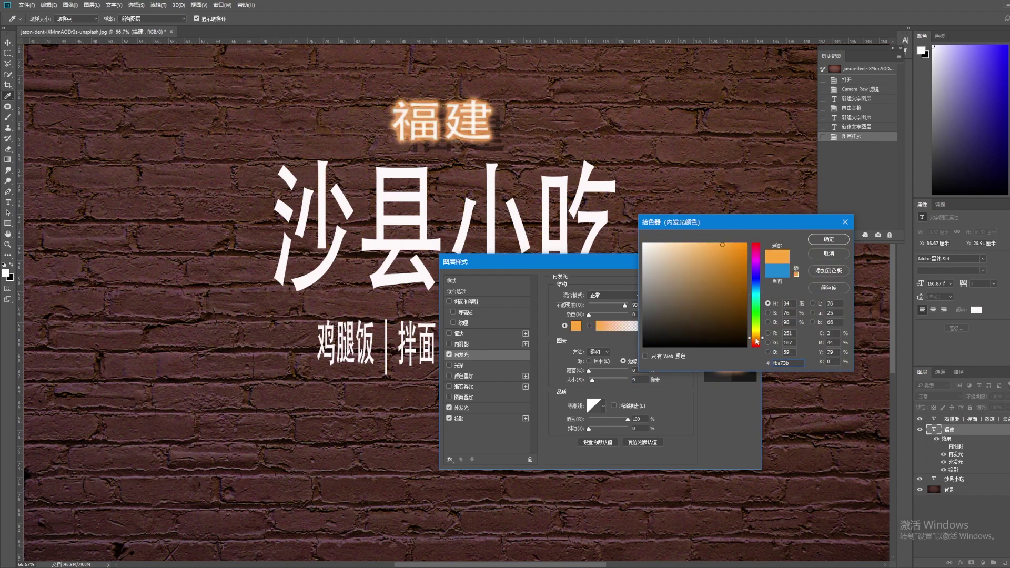
left_click(827, 239)
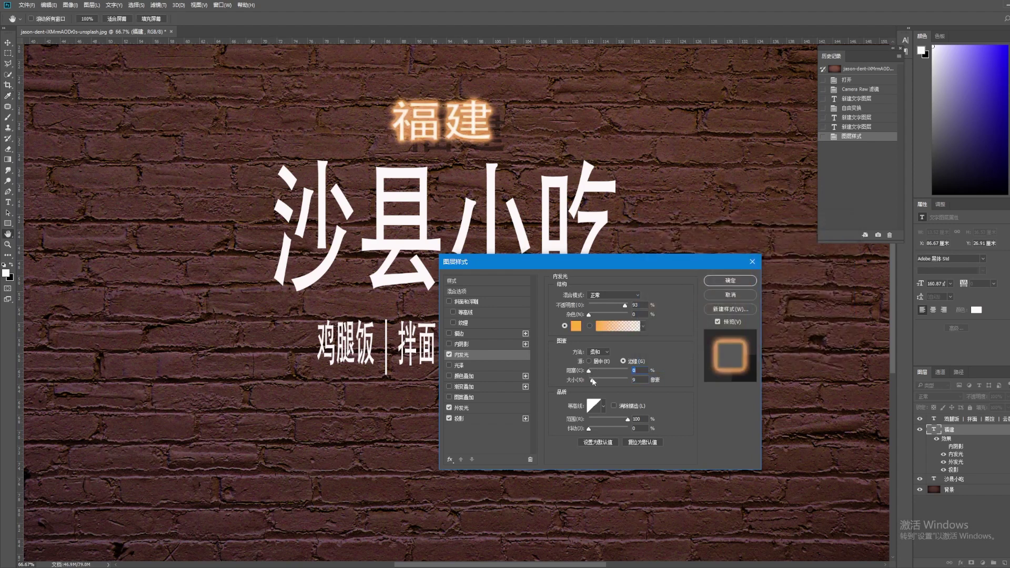
left_click(593, 380)
Set 福建's Outer Glow with higher opacity, less spread and a wider range
left_click(461, 407)
left_click_drag(593, 363, 594, 363)
left_click_drag(620, 305, 624, 305)
left_click_drag(600, 411, 609, 411)
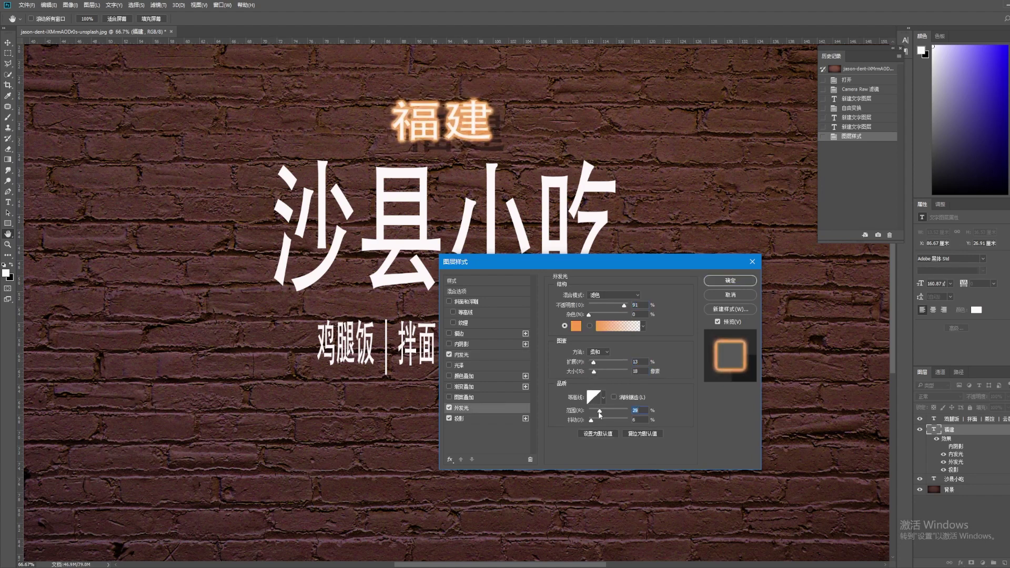
Make 福建's drop shadow orange Linear Dodge (Add), fully opaque, shorter, softer and smaller
left_click(458, 334)
left_click(459, 418)
left_click(613, 296)
left_click(611, 389)
left_click(652, 297)
left_click(755, 340)
left_click(733, 252)
left_click(828, 239)
left_click_drag(610, 334, 590, 354)
mouse_move(606, 309)
left_mouse_down()
mouse_move(627, 308)
mouse_move(590, 343)
mouse_move(609, 355)
mouse_move(599, 353)
left_mouse_up()
left_click_drag(596, 334, 597, 354)
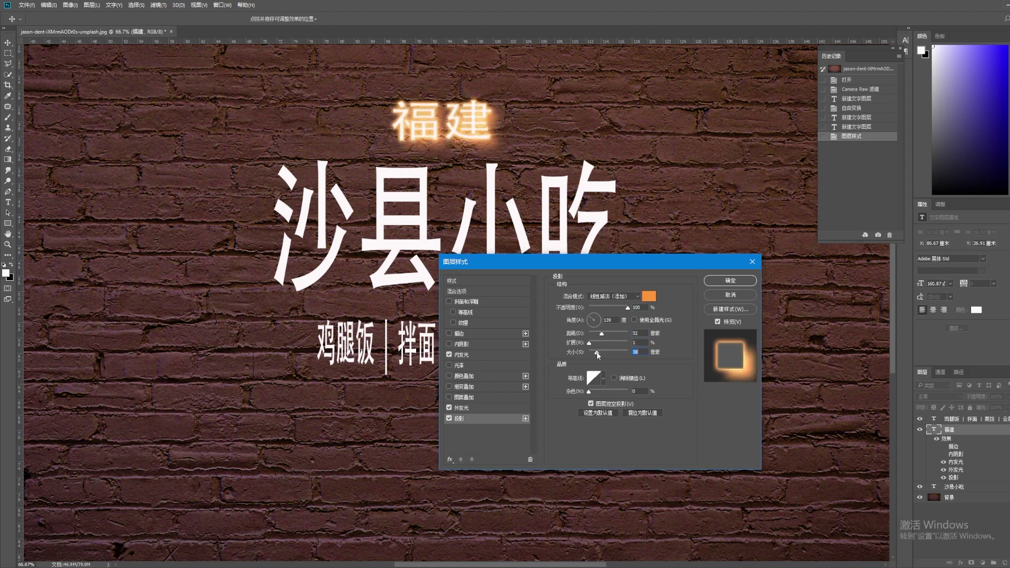
Shrink 福建's Outer Glow slightly and apply the layer style
left_click(526, 408)
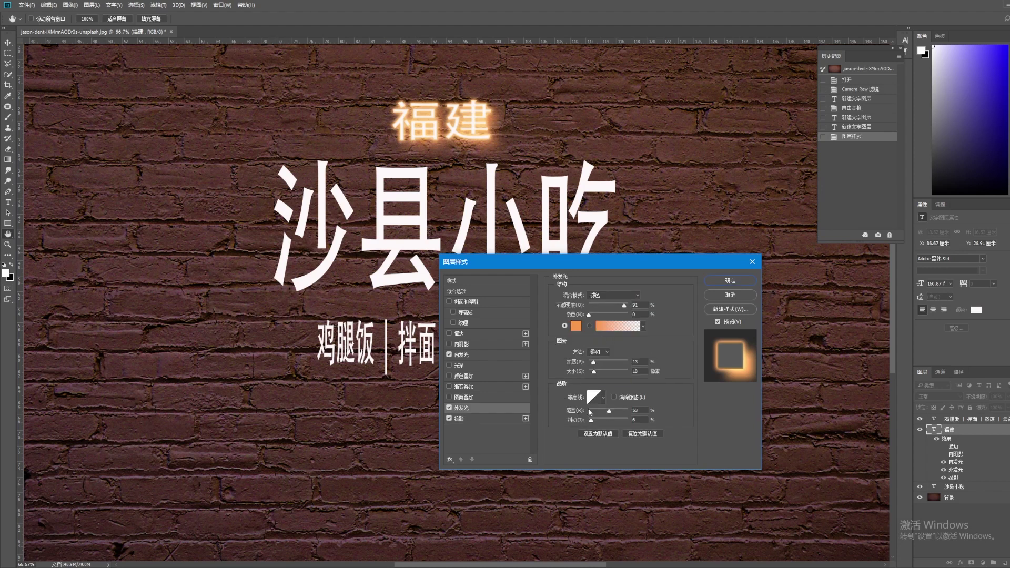
left_click_drag(596, 372, 599, 374)
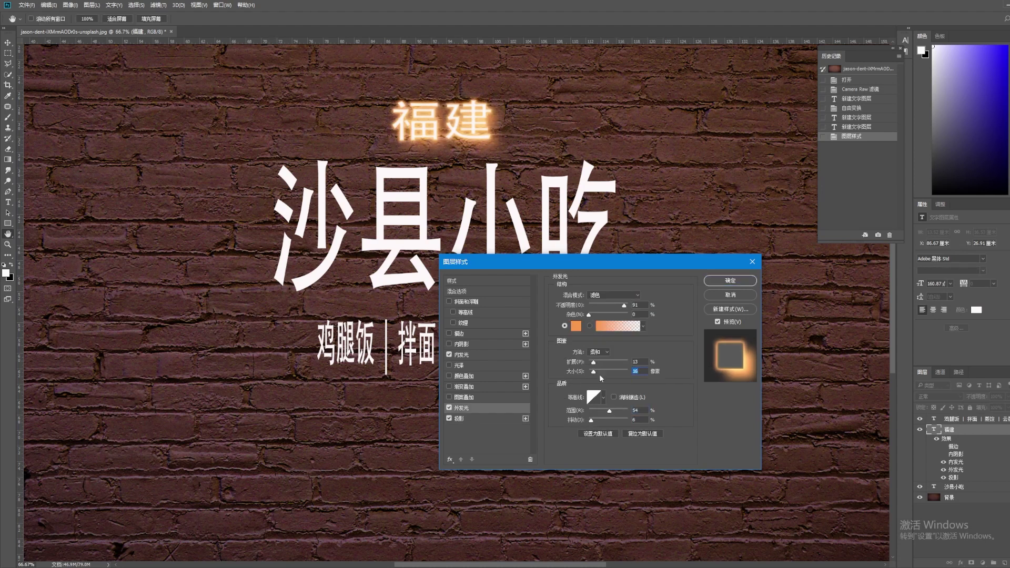
left_click(731, 282)
left_click(930, 473)
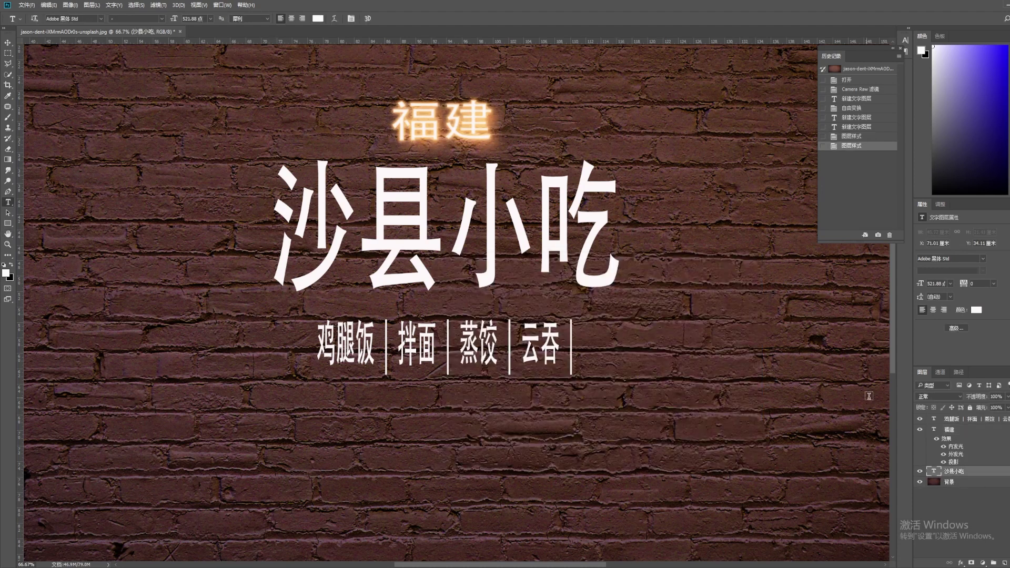
Give 沙县小吃 a larger drop shadow and a yellow-orange Outer Glow
right_click(961, 471)
left_click(973, 34)
left_click(448, 418)
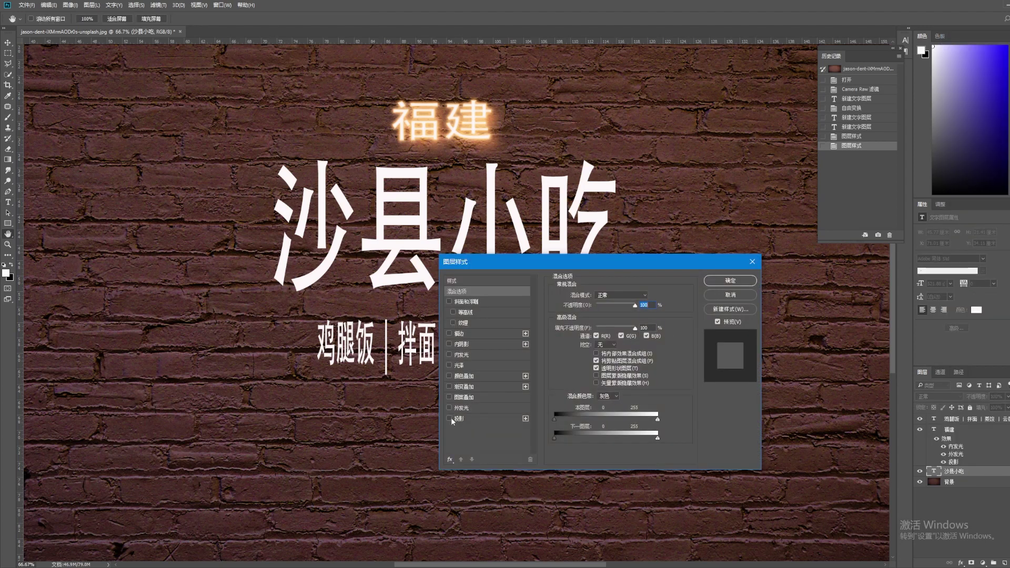
left_click(449, 355)
left_click(458, 419)
left_click_drag(594, 352, 608, 354)
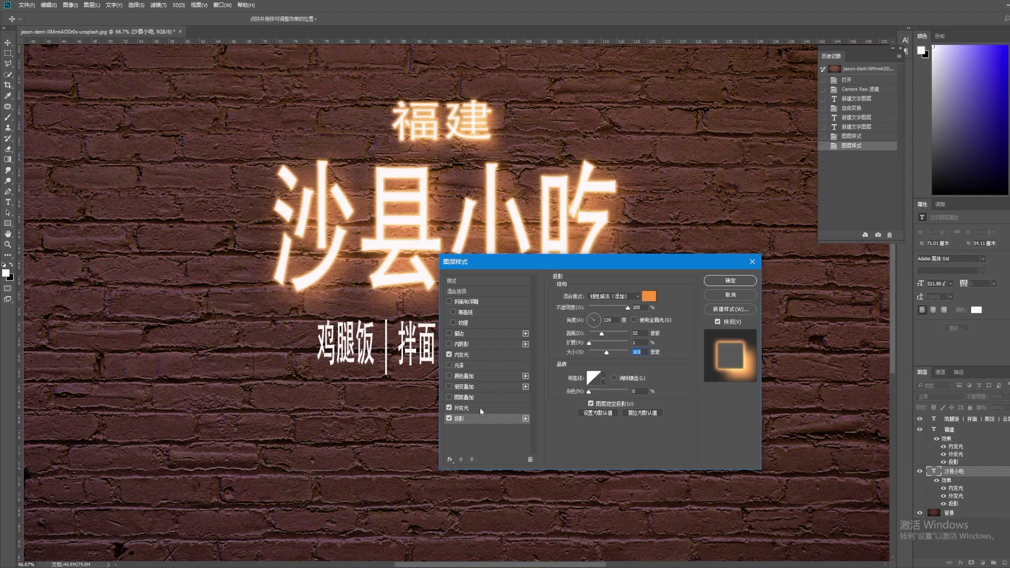
left_click(461, 408)
left_click(576, 325)
mouse_move(757, 321)
left_mouse_down()
mouse_move(758, 344)
mouse_move(756, 332)
left_mouse_up()
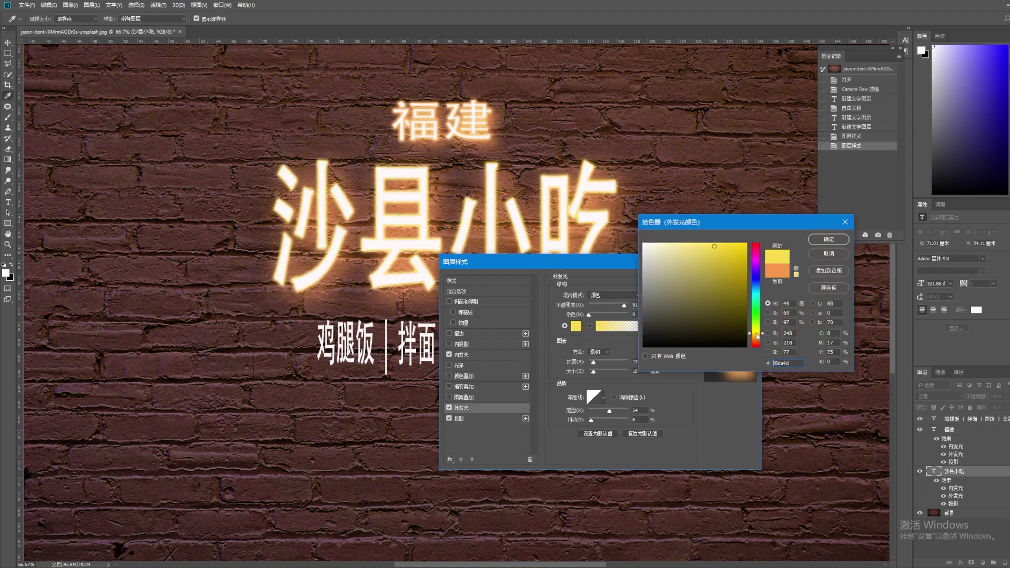
left_click(810, 240)
key("Return")
Set the subtitle layer's Outer Glow colour to blue
left_click(957, 419)
right_click(963, 418)
left_click(884, 131)
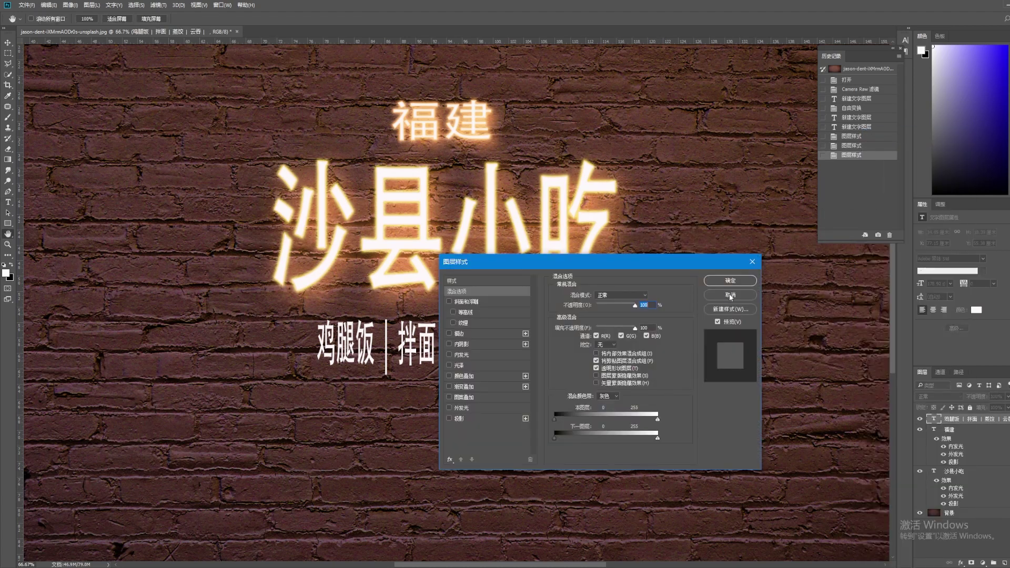
left_click(461, 408)
left_click(576, 325)
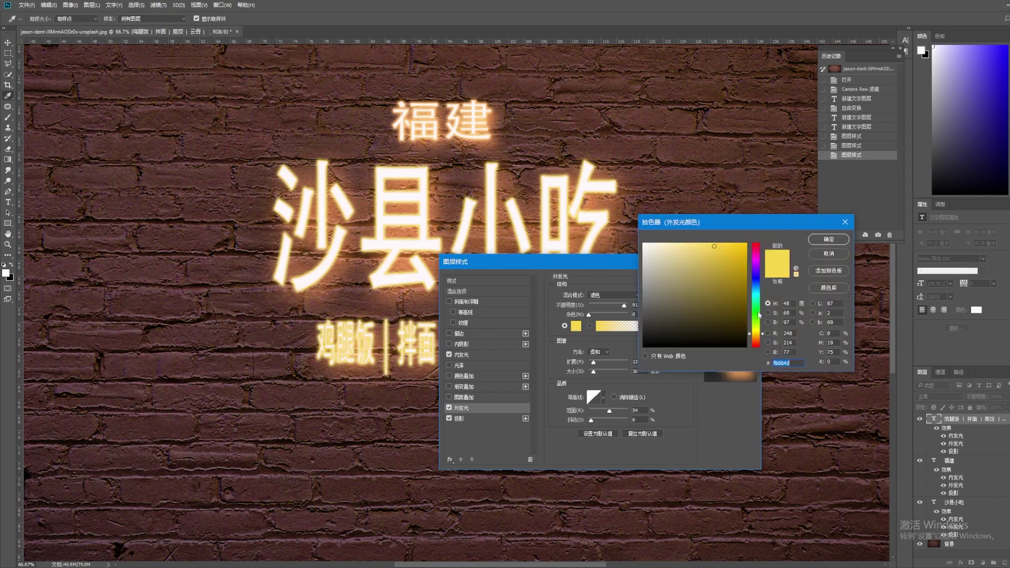
left_click(721, 244)
left_click(829, 239)
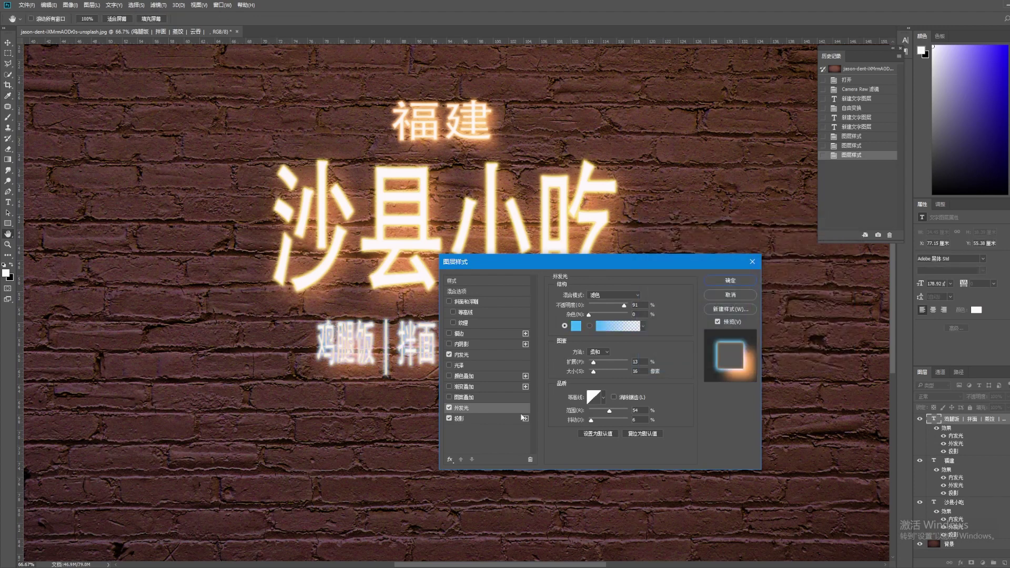
Make the subtitle's drop shadow blue, apply the style, and zoom out
left_click(459, 418)
left_click(649, 296)
left_click(721, 245)
left_click(829, 239)
left_click(735, 282)
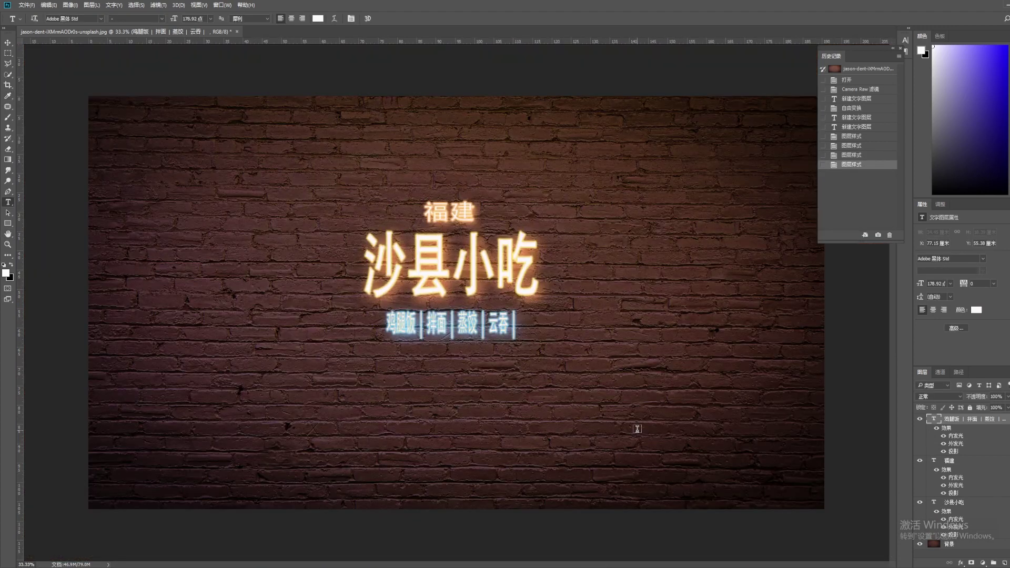
key("ctrl+minus")
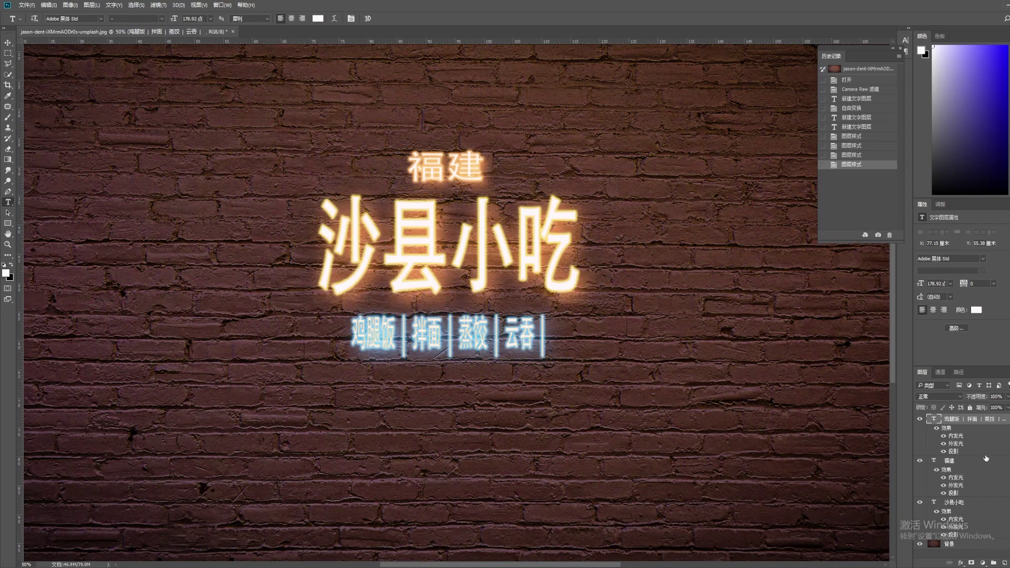
On a new layer, stroke a black circle around the sign
left_click(1004, 563)
key("shift+m")
left_click_drag(547, 274, 571, 363)
left_click_drag(362, 147, 562, 372)
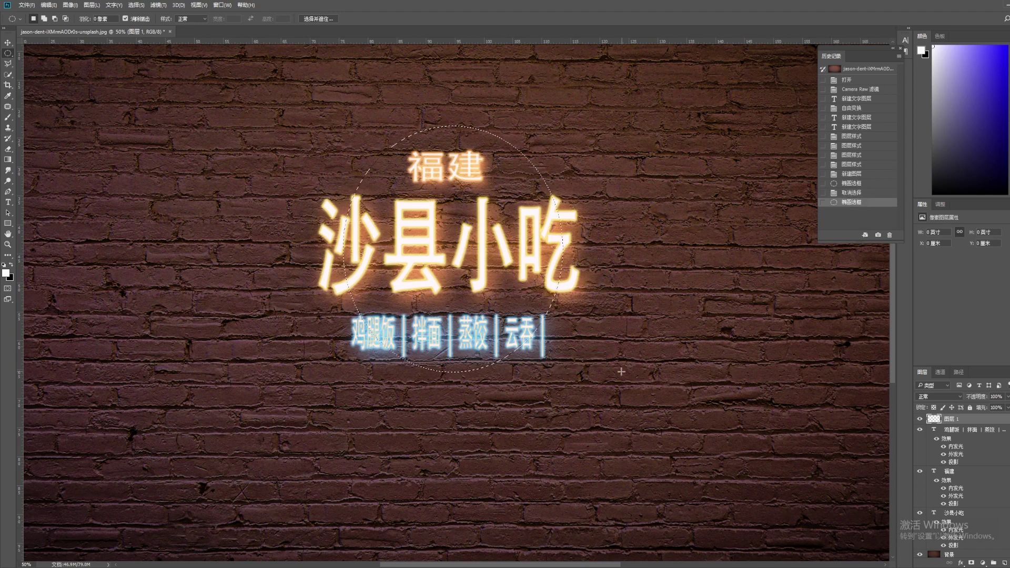
key("x")
right_click(461, 129)
left_click(553, 234)
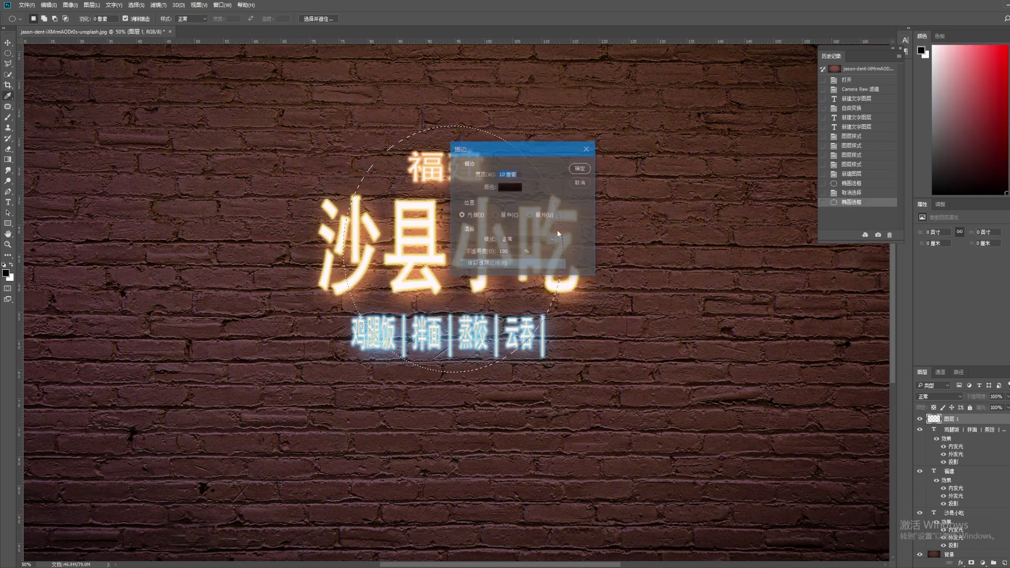
left_click(575, 172)
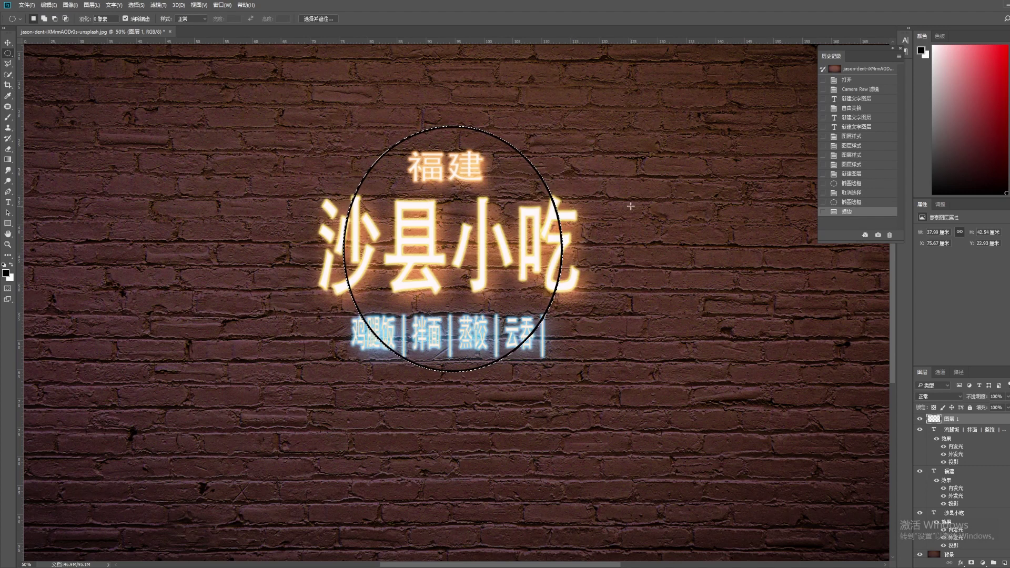
Duplicate the circle and enlarge the copy into an outer ring, shifted left and down
key("ctrl+d")
key("ctrl+t")
left_click_drag(563, 126, 643, 108)
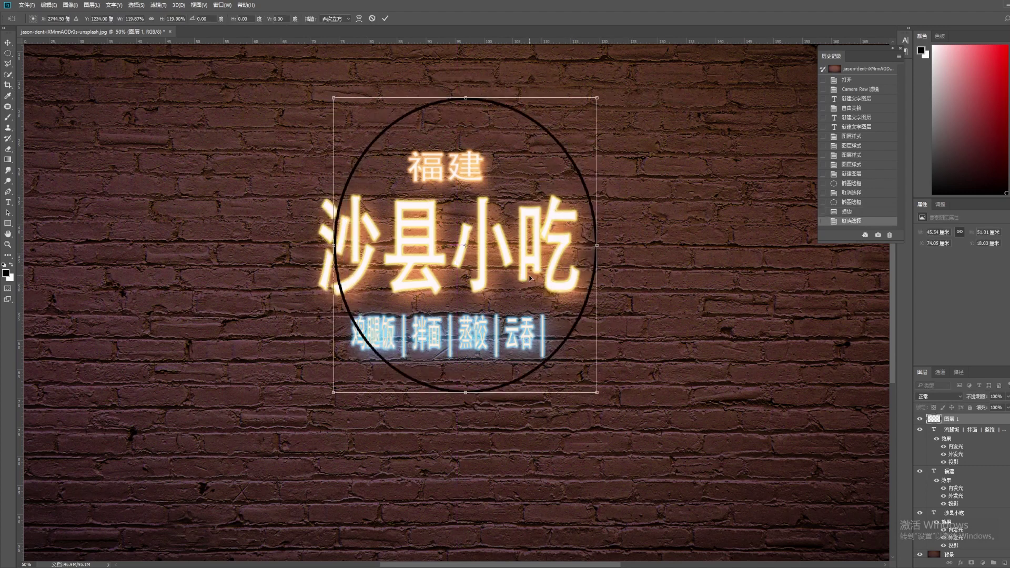
key("Escape")
key("ctrl+j")
key("ctrl+t")
left_click_drag(563, 127, 604, 79)
left_click_drag(584, 175, 559, 209)
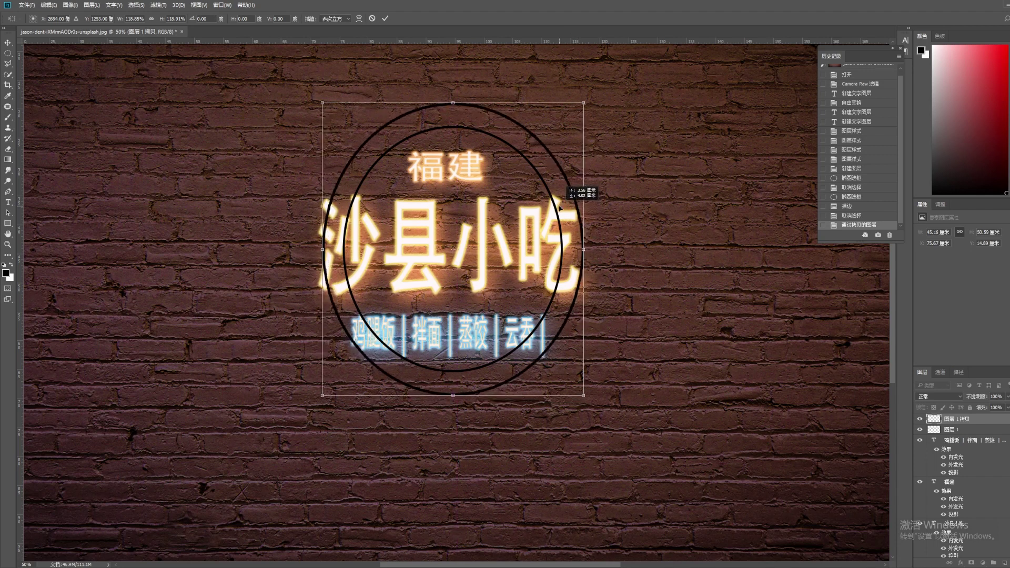
key("Return")
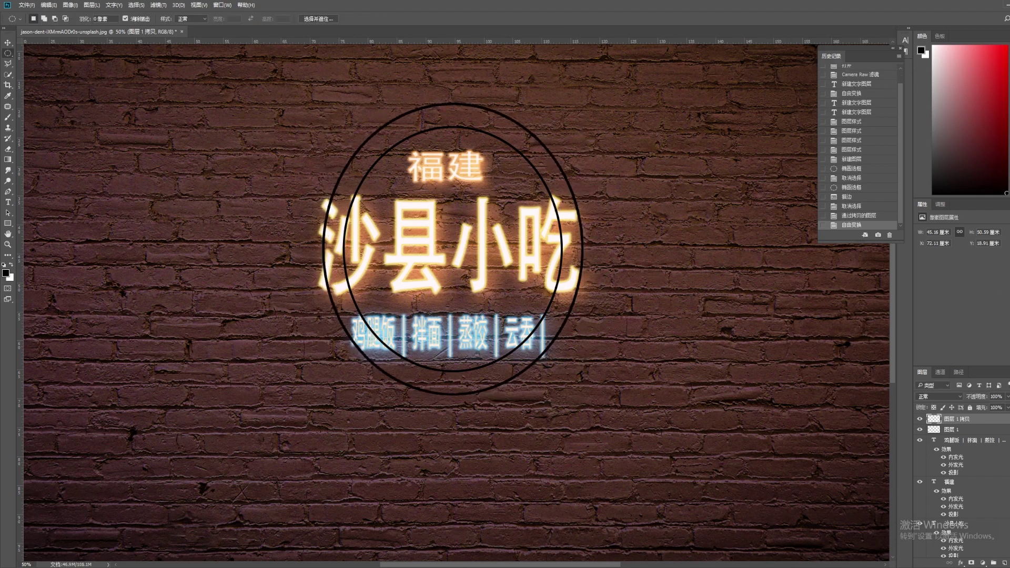
Merge both rings and erase their parts crossing 沙县小吃 and the subtitle line
left_click(932, 430, "shift")
key("ctrl+e")
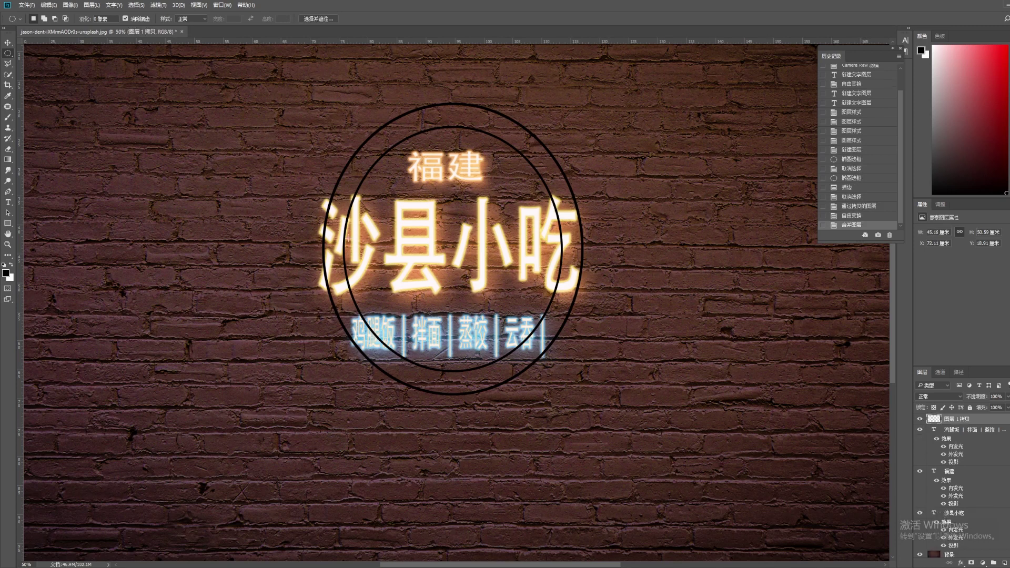
left_click_drag(301, 192, 618, 298)
key("Delete")
key("ctrl+d")
left_click_drag(332, 315, 552, 371)
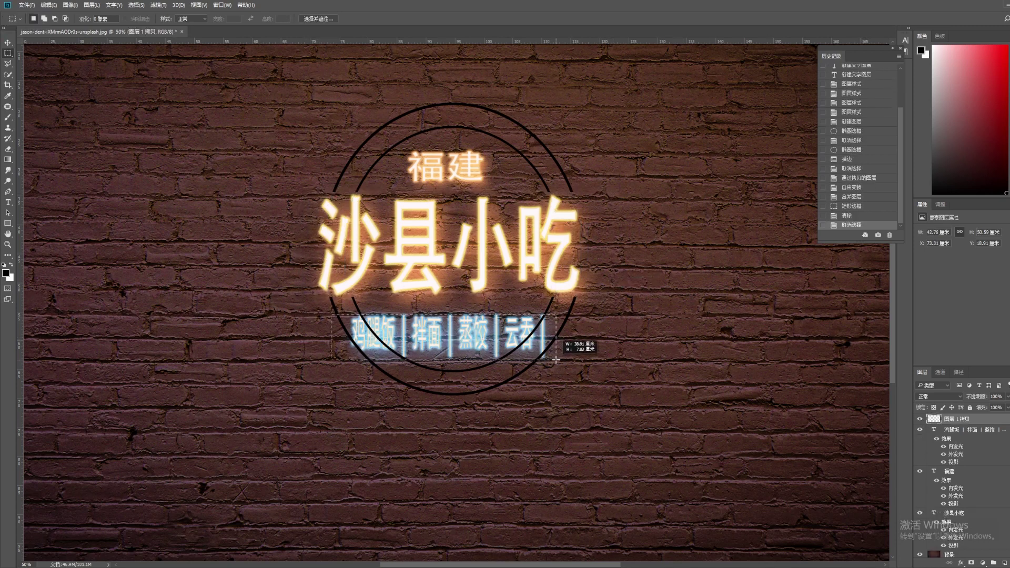
key("Delete")
key("ctrl+d")
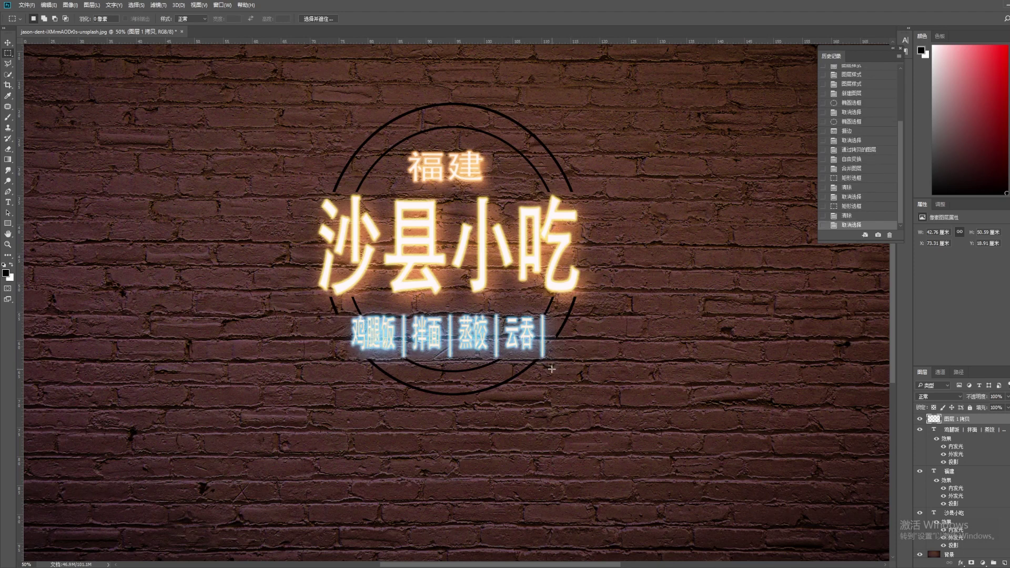
Copy the subtitle's effects onto the rings and make their Inner Glow white and larger
left_click_drag(955, 435, 955, 418)
double_click(956, 435)
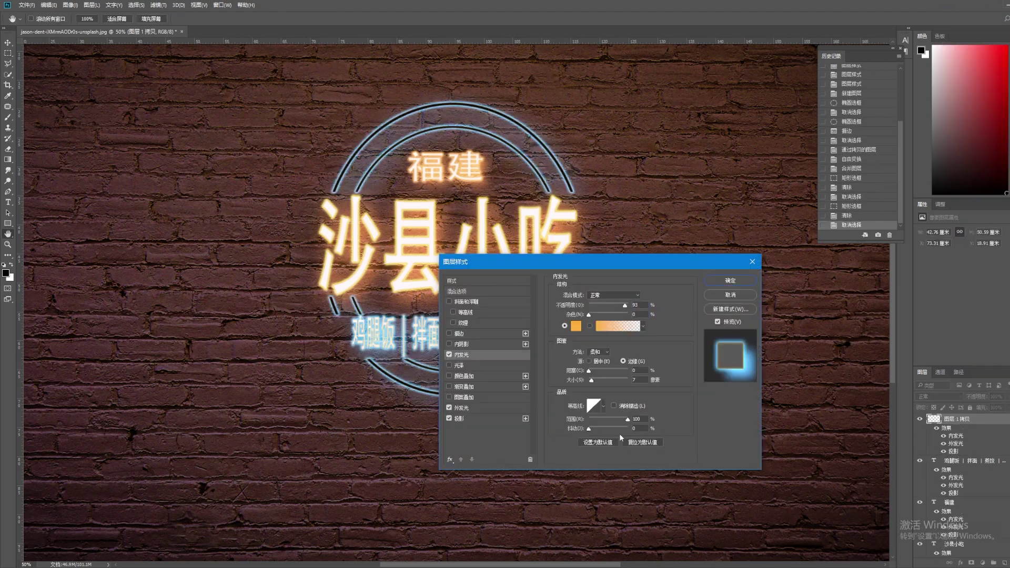
left_click_drag(592, 380, 594, 380)
left_click(576, 326)
left_click(645, 235)
left_click(834, 224)
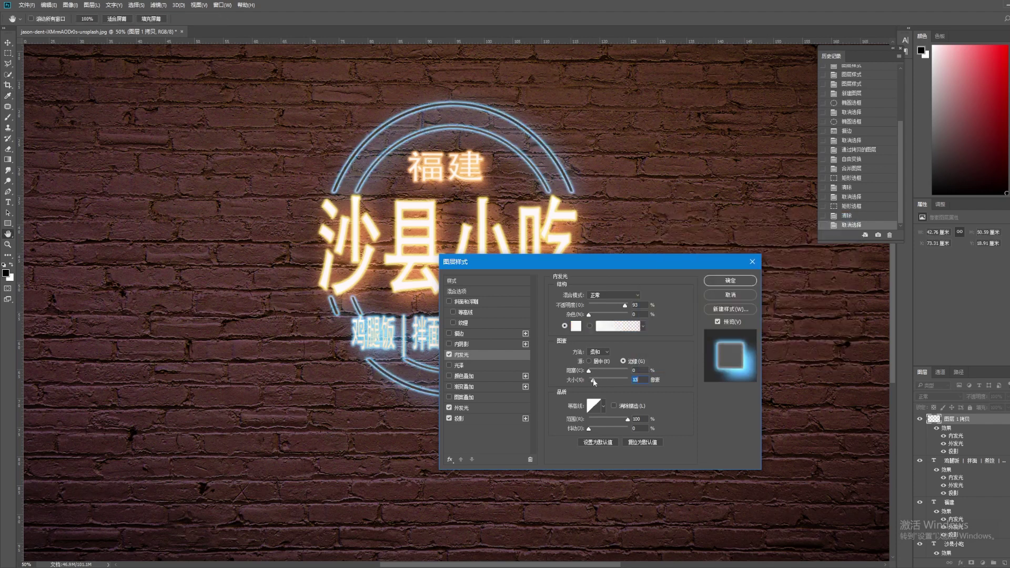
Set the rings' drop shadow to size 73 and angle 111, adjust Outer Glow size, apply
left_click(459, 418)
left_click_drag(608, 354, 603, 356)
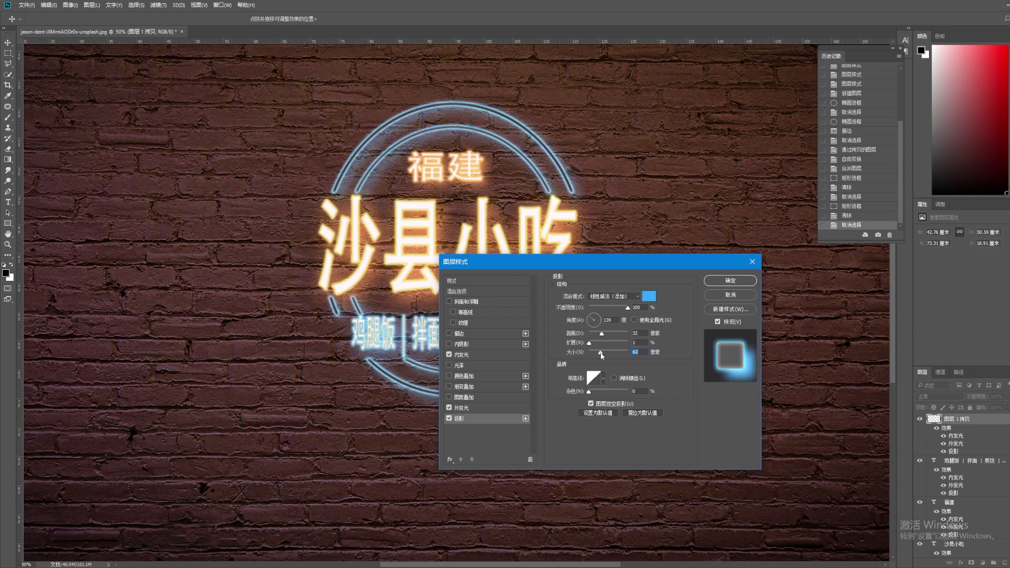
left_click(596, 319)
mouse_move(595, 330)
left_mouse_down()
mouse_move(594, 317)
mouse_move(592, 344)
left_mouse_up()
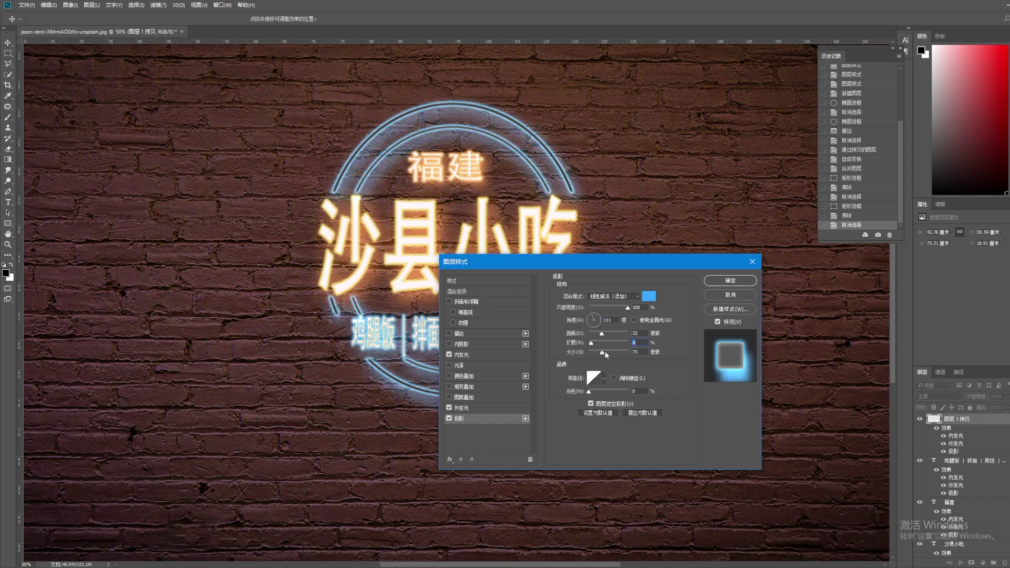
left_click(462, 408)
left_click_drag(603, 372, 605, 355)
left_click(478, 418)
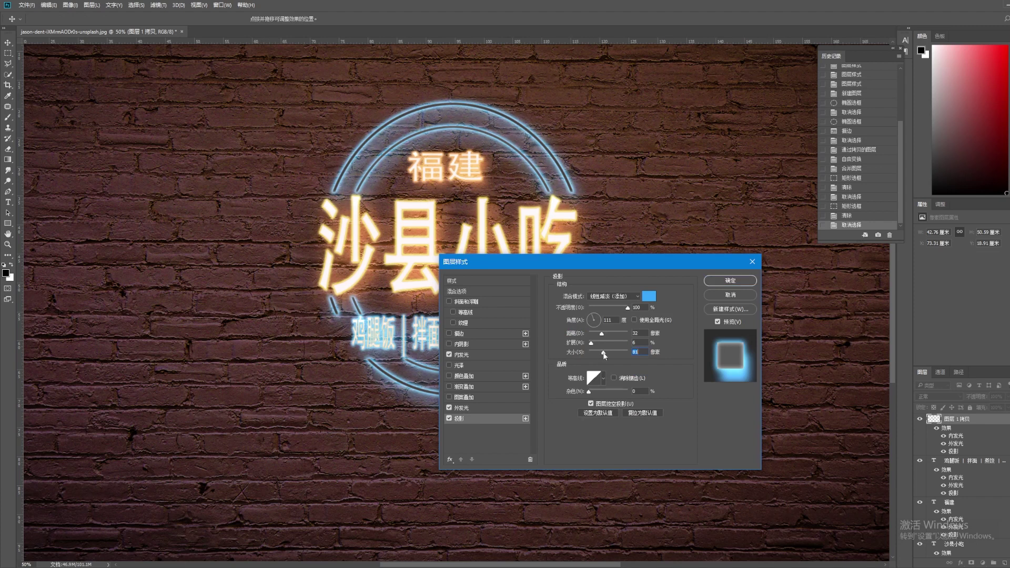
left_click(728, 286)
On a new layer, draw a curved cable path from the left wall edge past the sign
key("m")
key("ctrl+shift+alt+n")
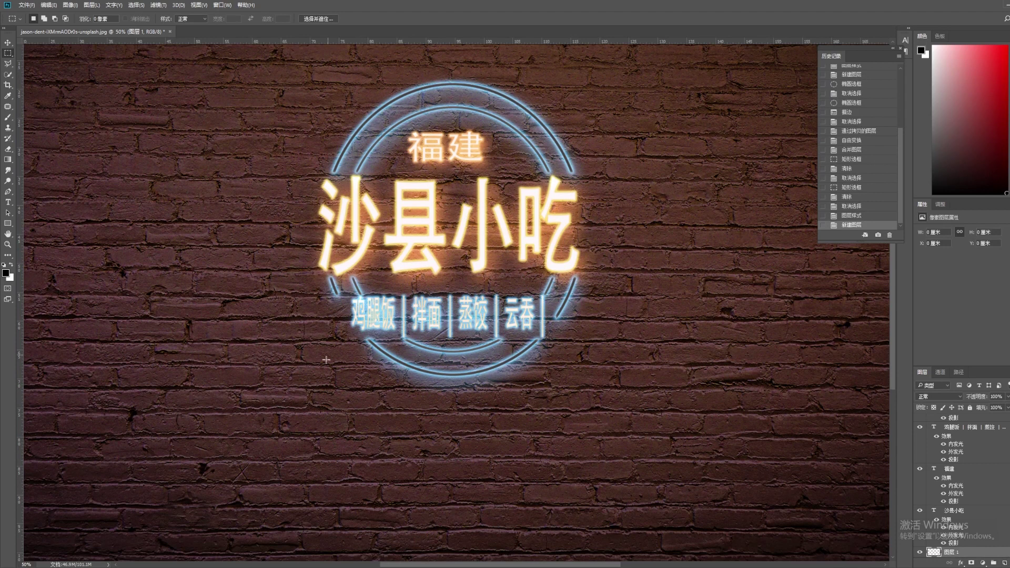
key("ctrl+minus")
key("p")
left_click(76, 254)
left_click(165, 242)
left_click(220, 255)
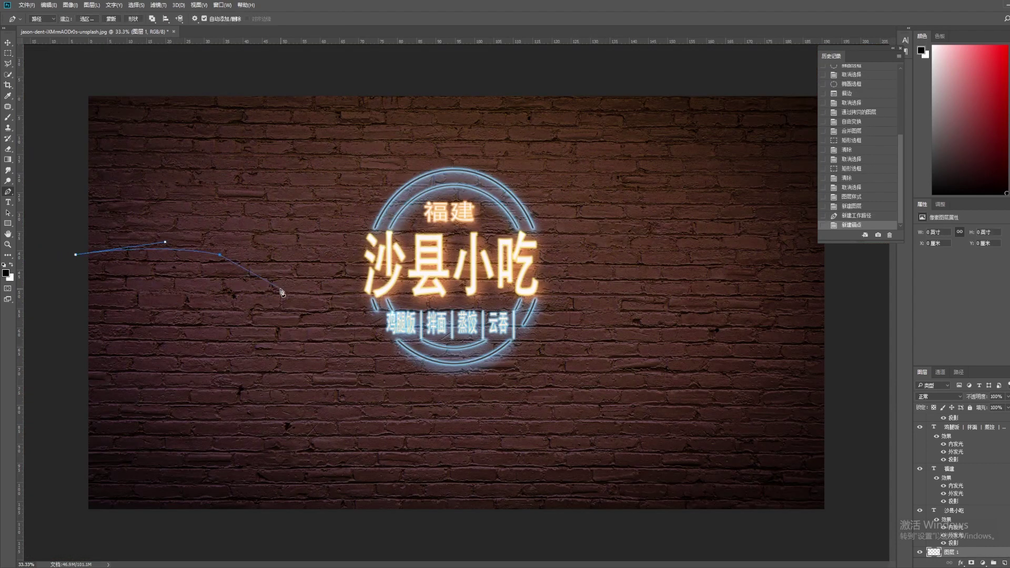
left_click(327, 318)
key("ctrl+z")
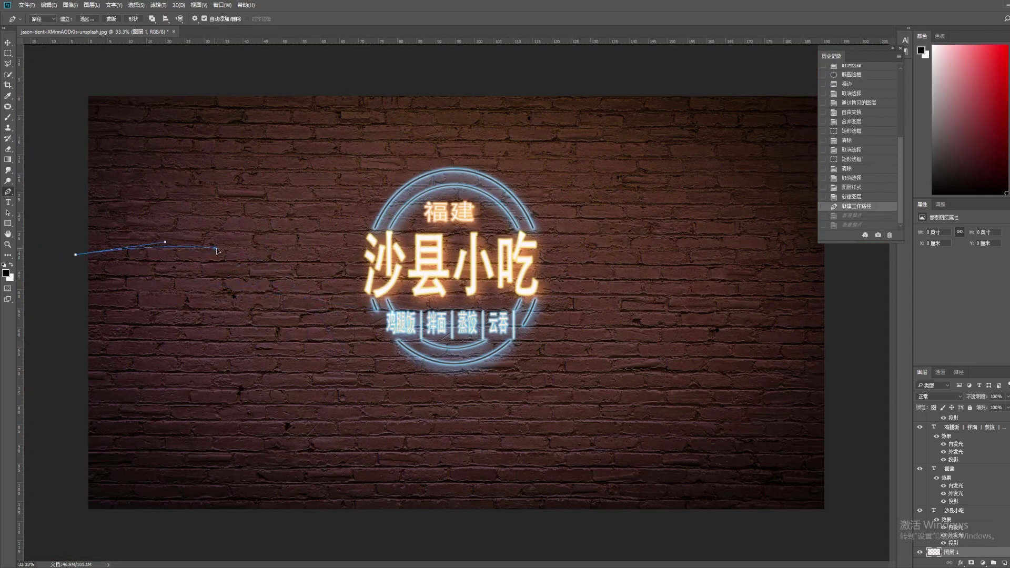
left_click_drag(295, 288, 348, 289)
left_click_drag(417, 291, 438, 285)
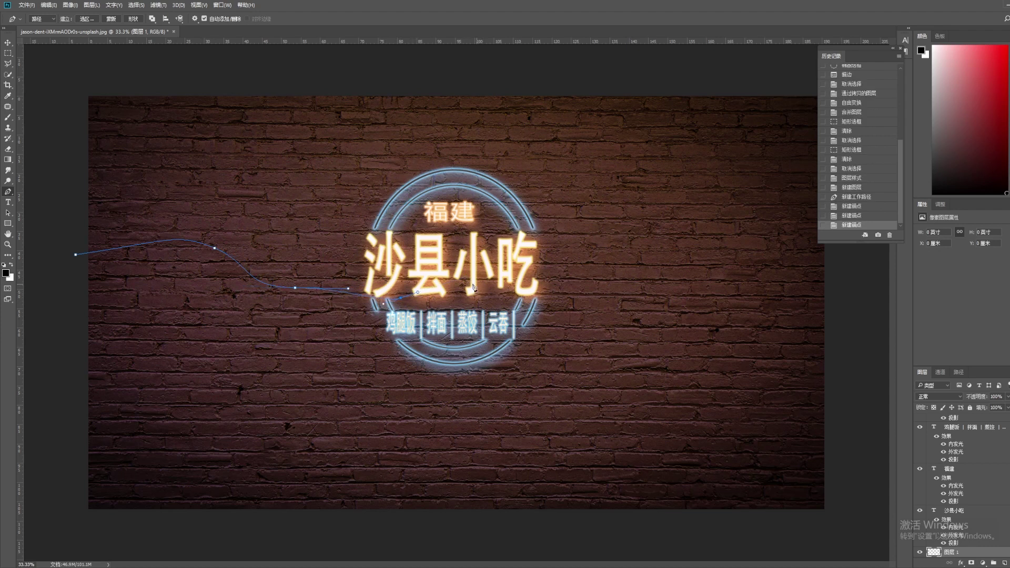
left_click(515, 301)
Stroke the cable path with the brush, undoing and retrying the stroke
right_click(296, 288)
left_click(345, 372)
left_click(570, 200)
key("ctrl+z")
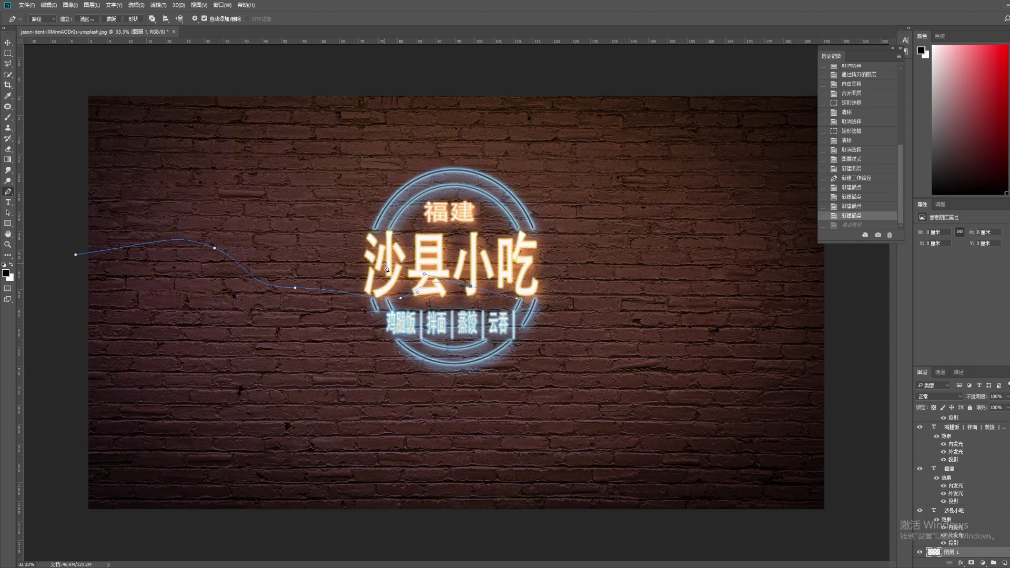
key("b")
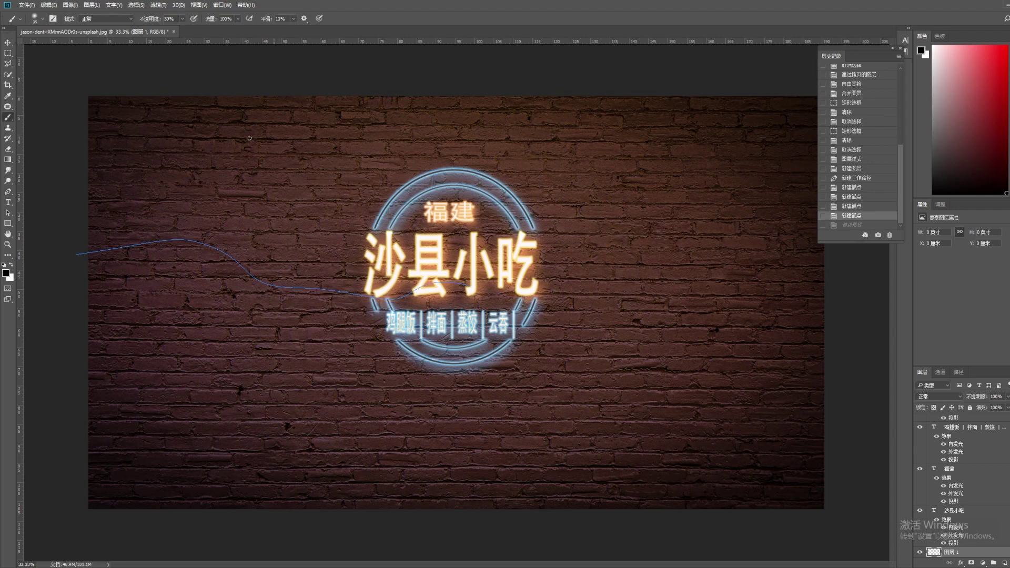
right_click(342, 292)
left_click(363, 369)
left_click(574, 198)
key("ctrl+z")
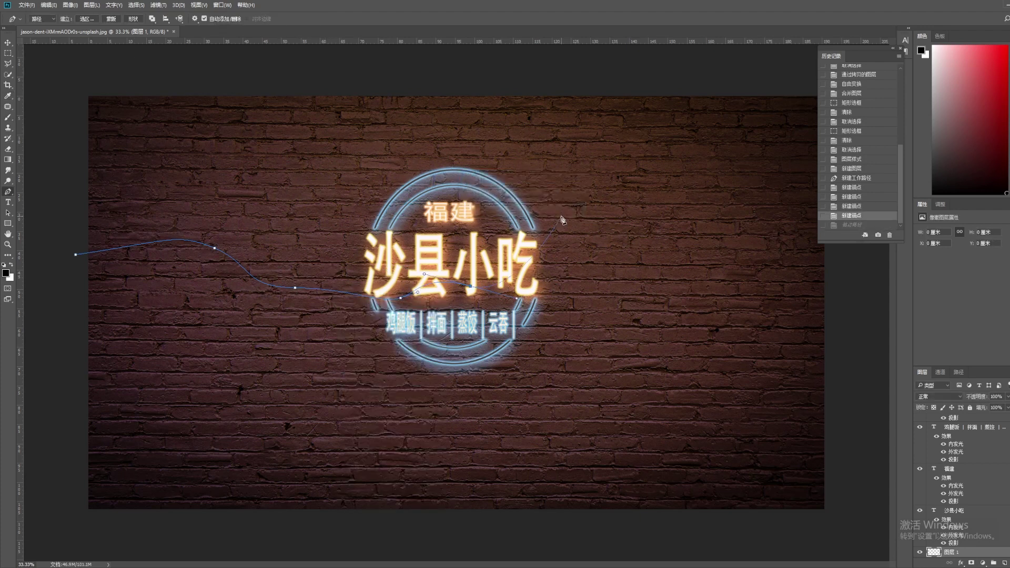
Adjust the brush and stroke the curved cable path again as a dark line
right_click(70, 48)
key("p")
right_click(360, 295)
left_click(381, 405)
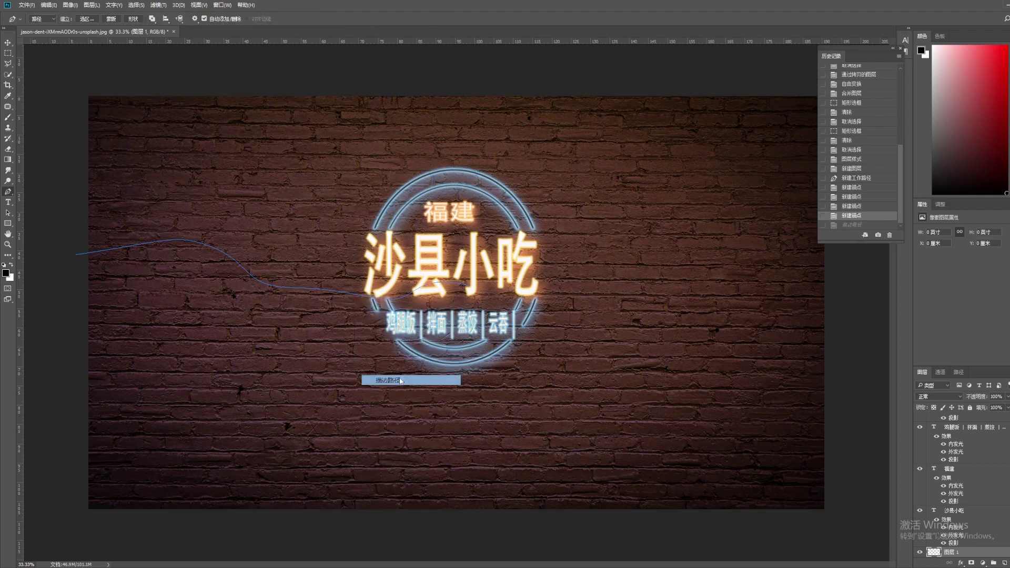
left_click(573, 198)
key("ctrl+z")
key("b")
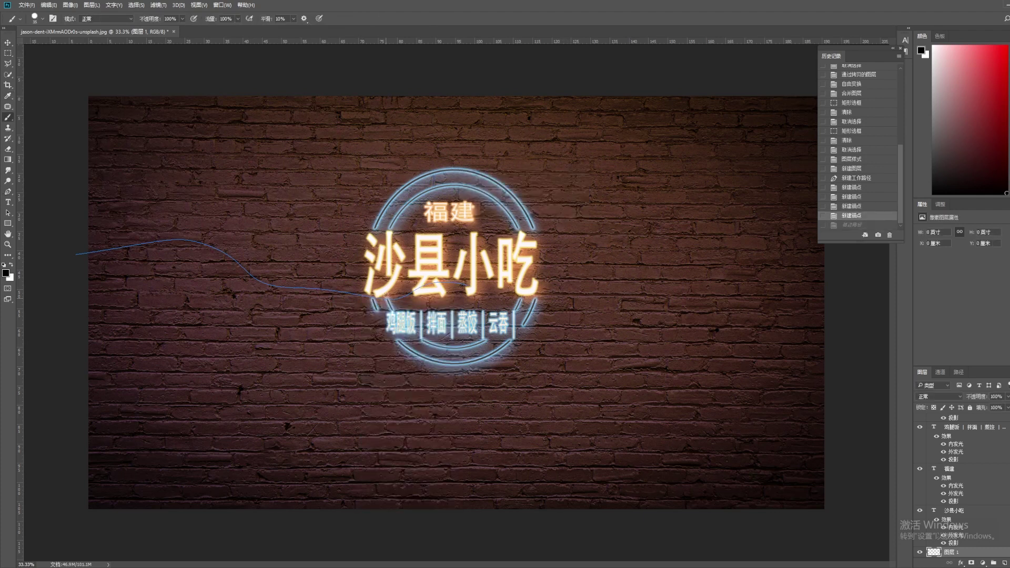
key("p")
right_click(343, 293)
left_click(364, 404)
Delete the work path and convert the cable layer to a smart object
left_click(573, 184)
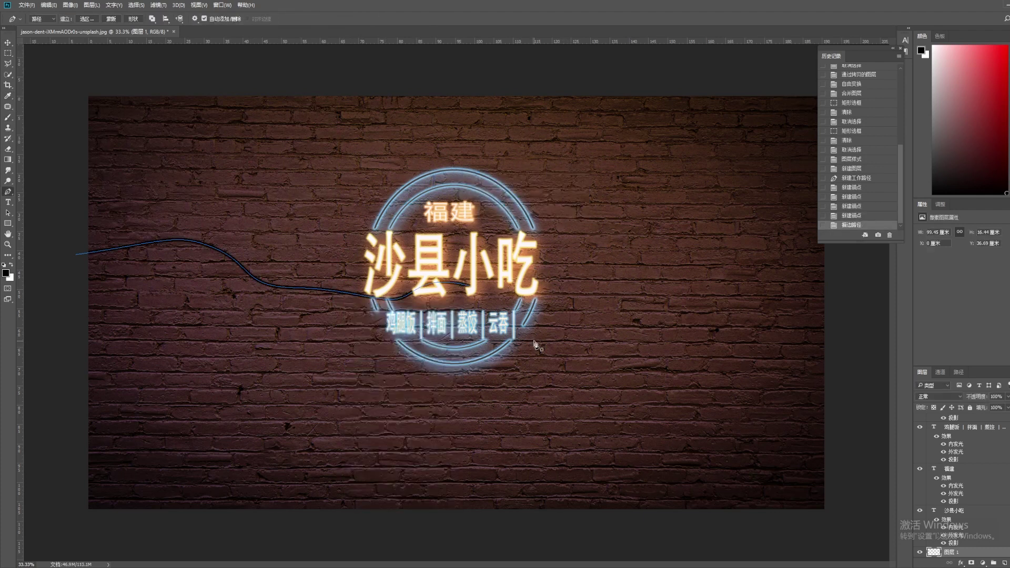
key("Delete")
scroll(952, 526, "down", 1)
right_click(944, 542)
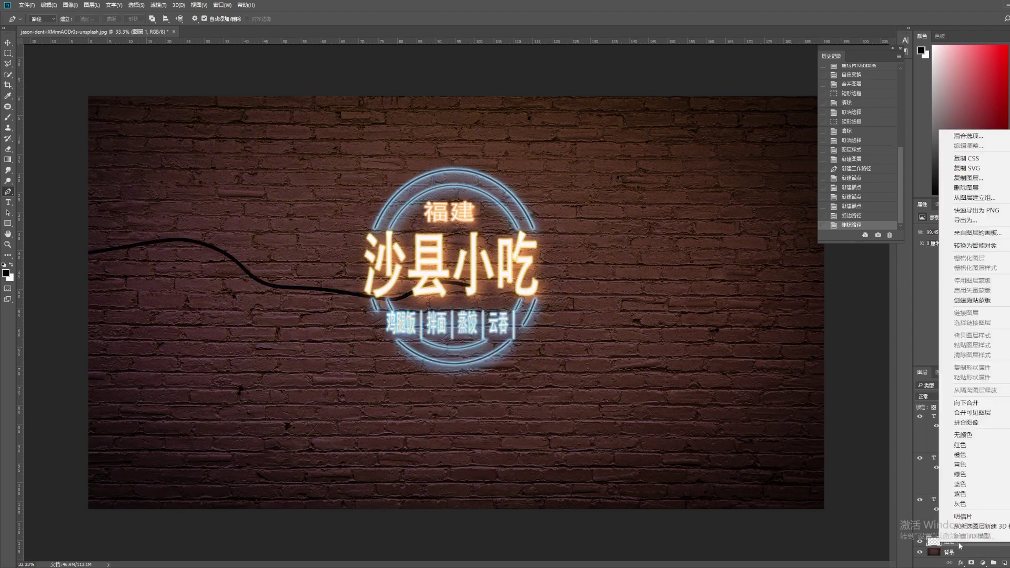
left_click(968, 247)
Give the cable a black Normal drop shadow at about 73% opacity, size 16
left_click(985, 563)
left_click(963, 131)
left_click(474, 419)
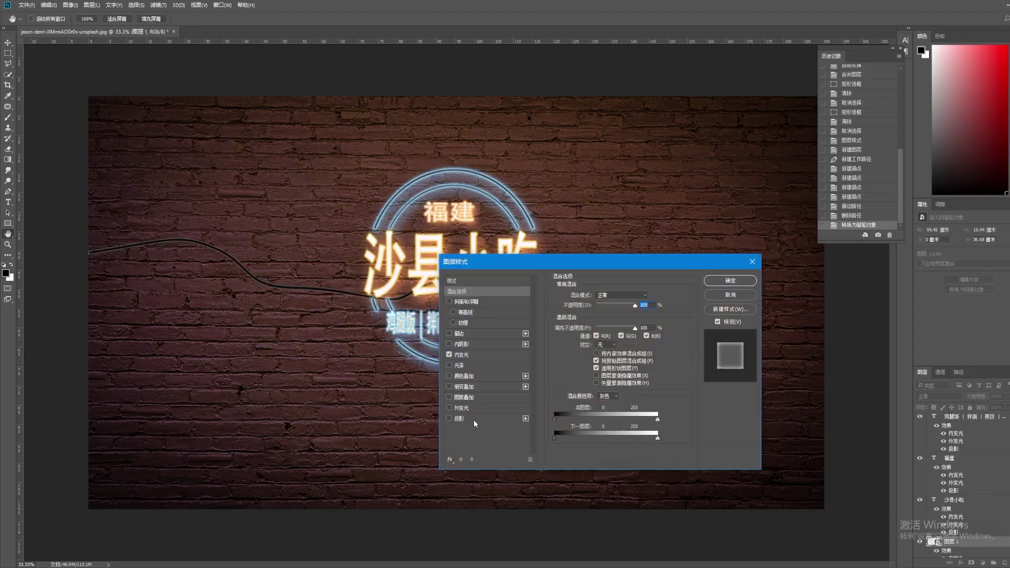
left_click(648, 296)
left_click(837, 225)
left_click_drag(604, 352, 594, 352)
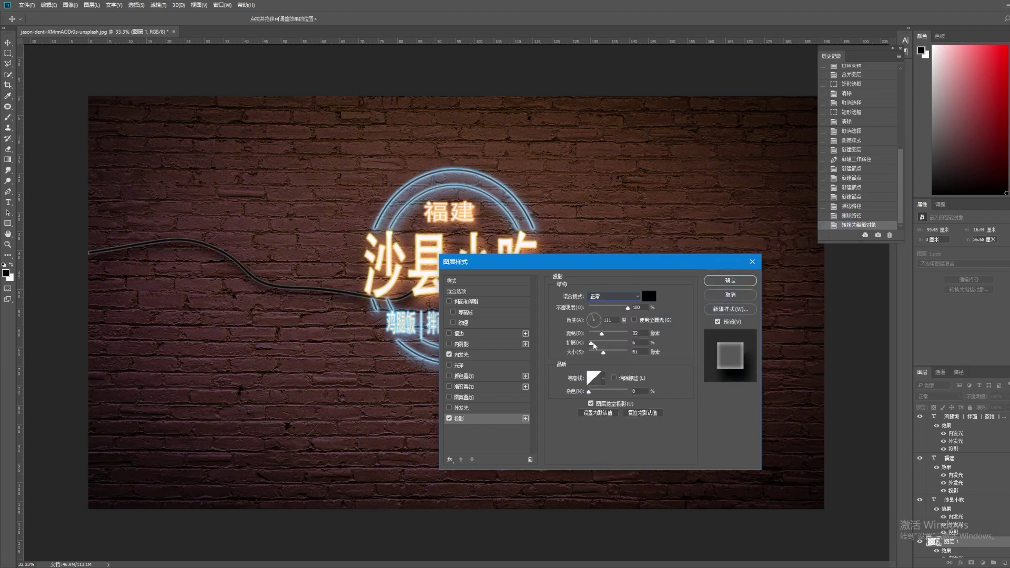
scroll(361, 331, "up", 1)
scroll(361, 330, "up", 1)
left_click_drag(627, 308, 594, 352)
key("ctrl+minus")
key("ctrl+minus")
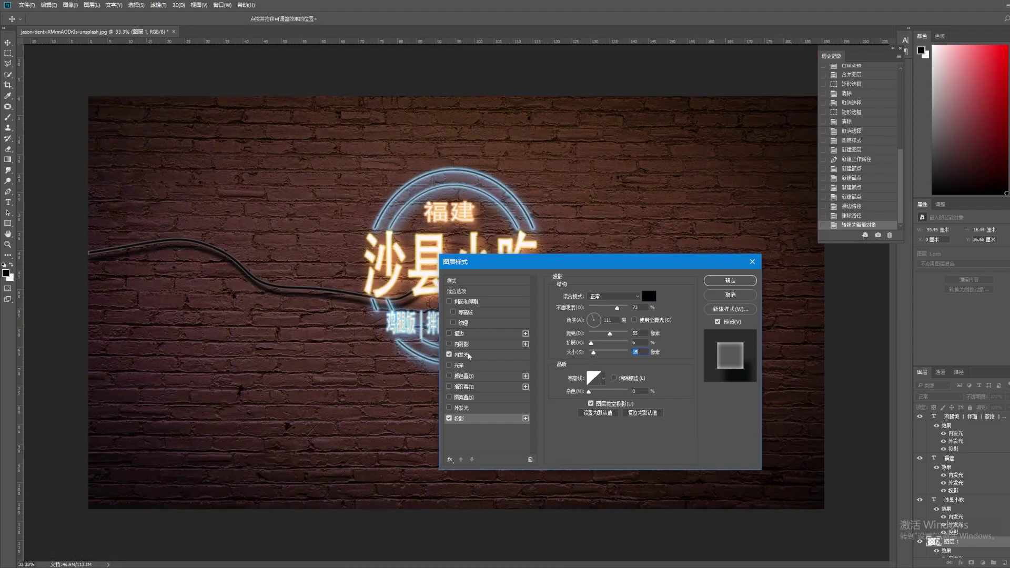
Add a blue Inner Glow to the cable and apply the layer style
left_click(461, 355)
left_click(576, 326)
left_click(756, 288)
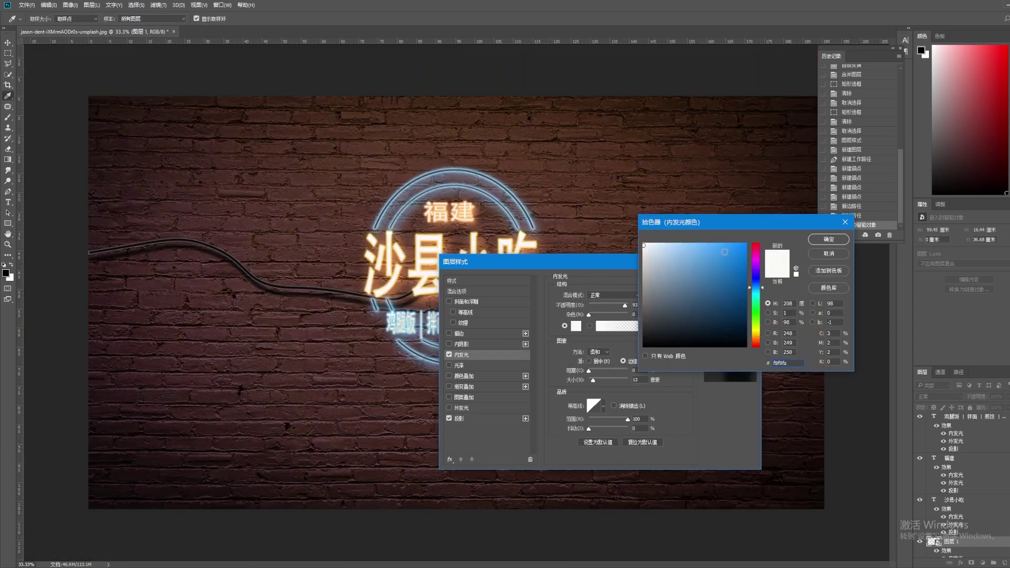
left_click(828, 239)
left_click(726, 282)
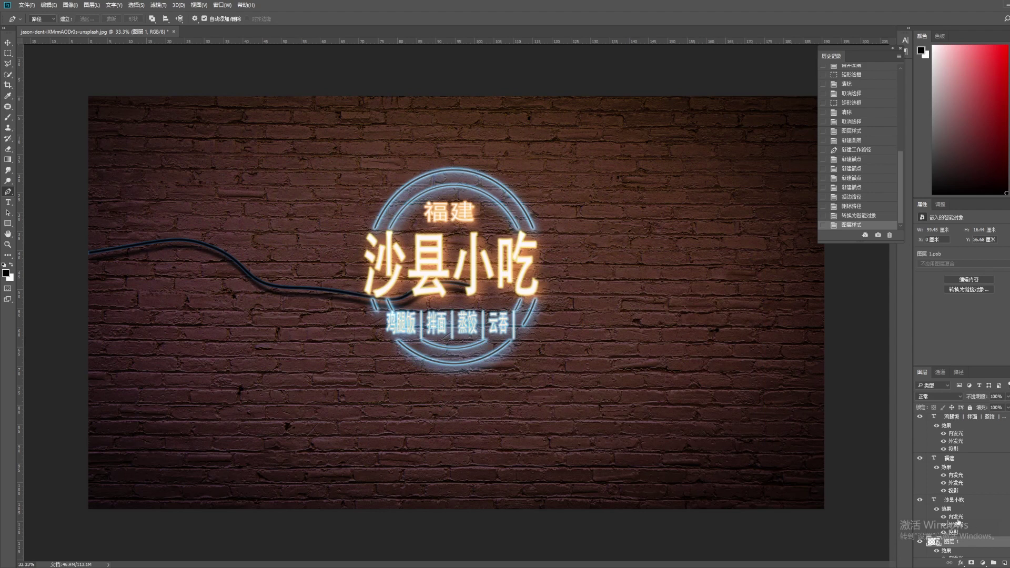
left_click(949, 541)
key("ctrl+t")
Move the cable further left along the wall and commit its position
left_click_drag(322, 290, 265, 277)
key("ctrl+plus")
key("ctrl+plus")
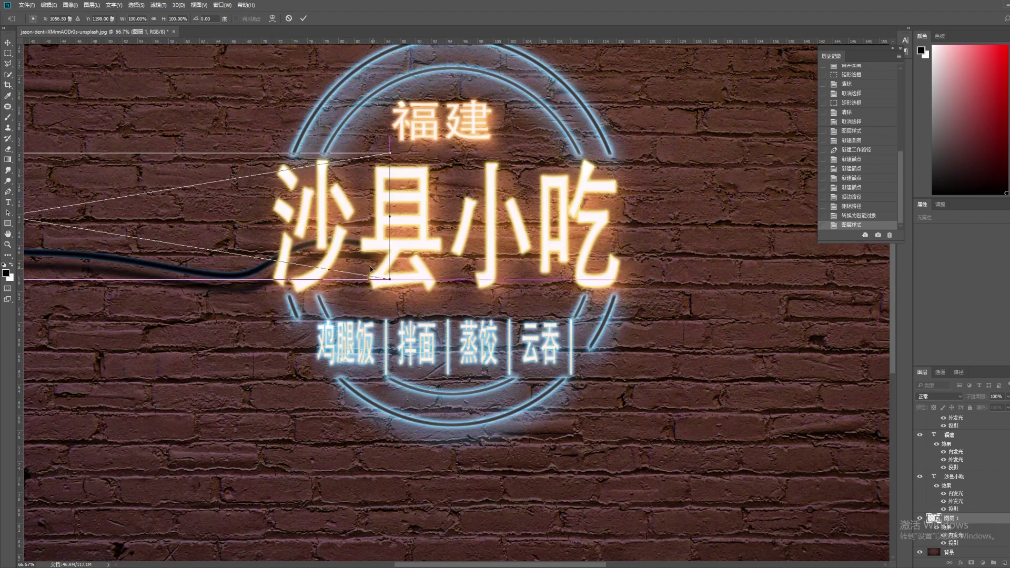
key("Return")
key("ctrl+minus")
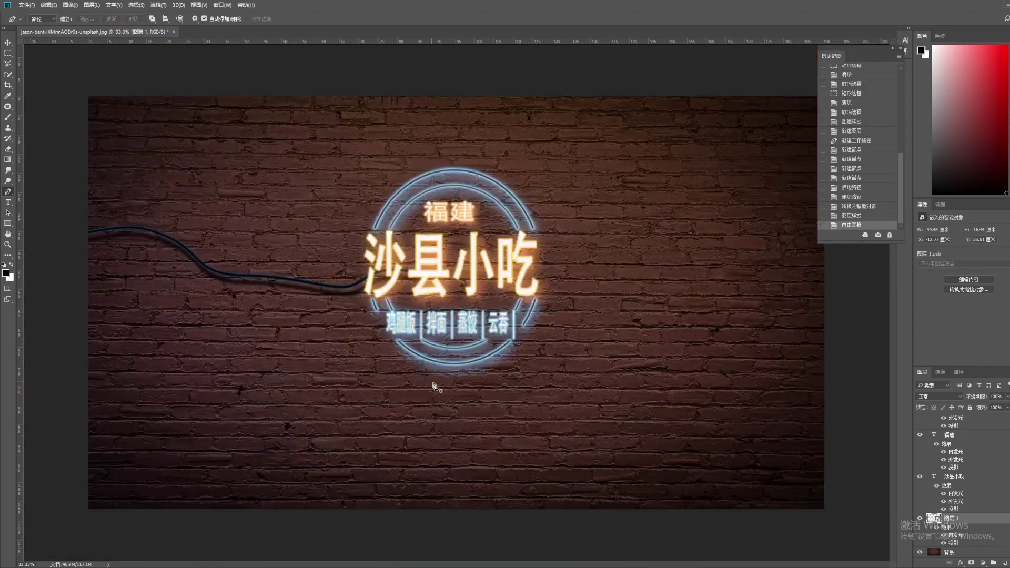
Duplicate the cable and place the copy to the right of the sign
key("ctrl+j")
key("ctrl+t")
left_click_drag(257, 280, 738, 334)
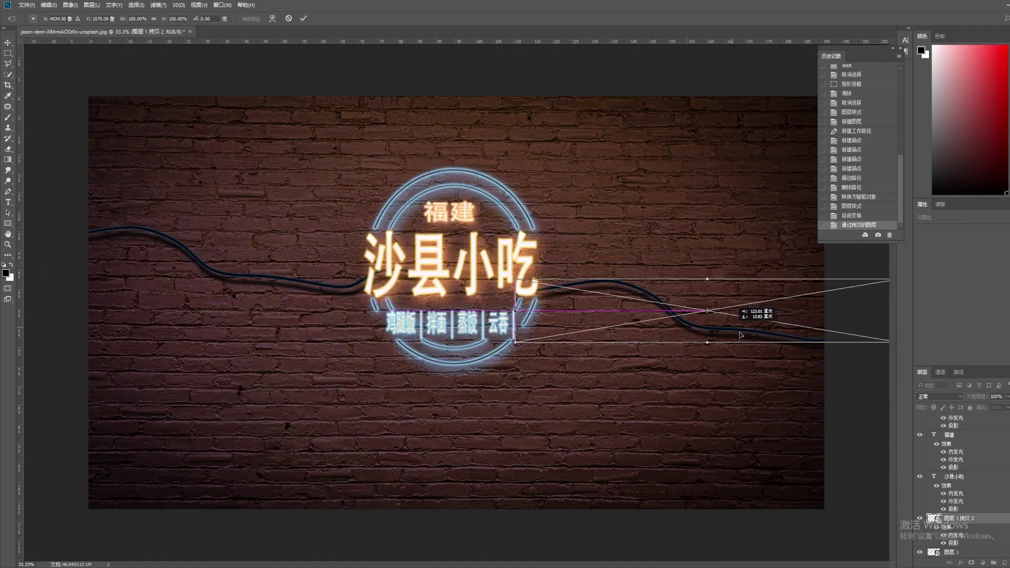
key("Return")
Add a vertically squashed, flipped cable copy beside the right-hand cable
key("ctrl+j")
key("ctrl+t")
left_click_drag(711, 279, 711, 297)
right_click(831, 342)
left_click(842, 457)
left_click_drag(741, 339, 749, 329)
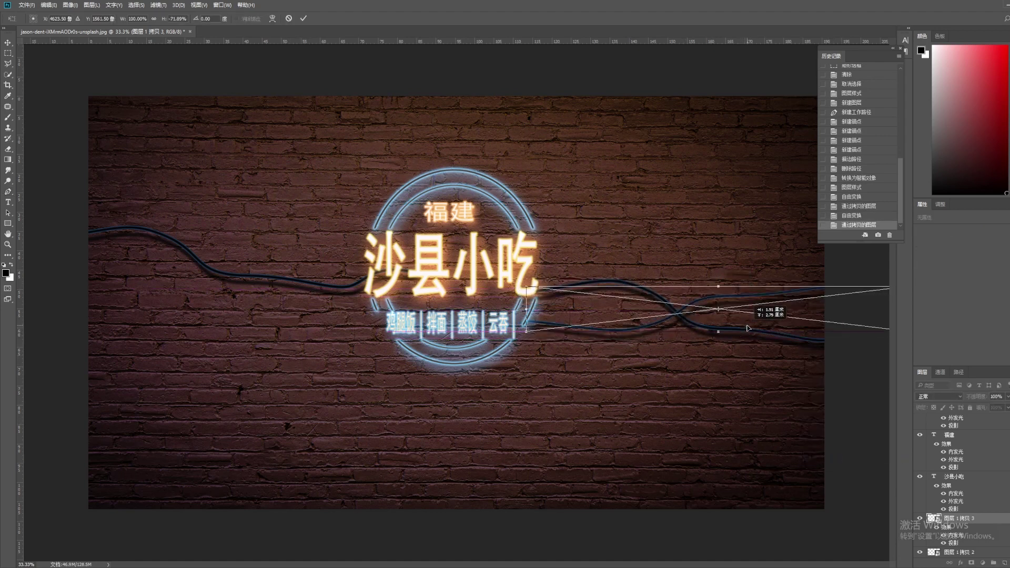
key("Return")
Add another flipped, squashed cable copy twisting with the left-hand cable
key("ctrl+j")
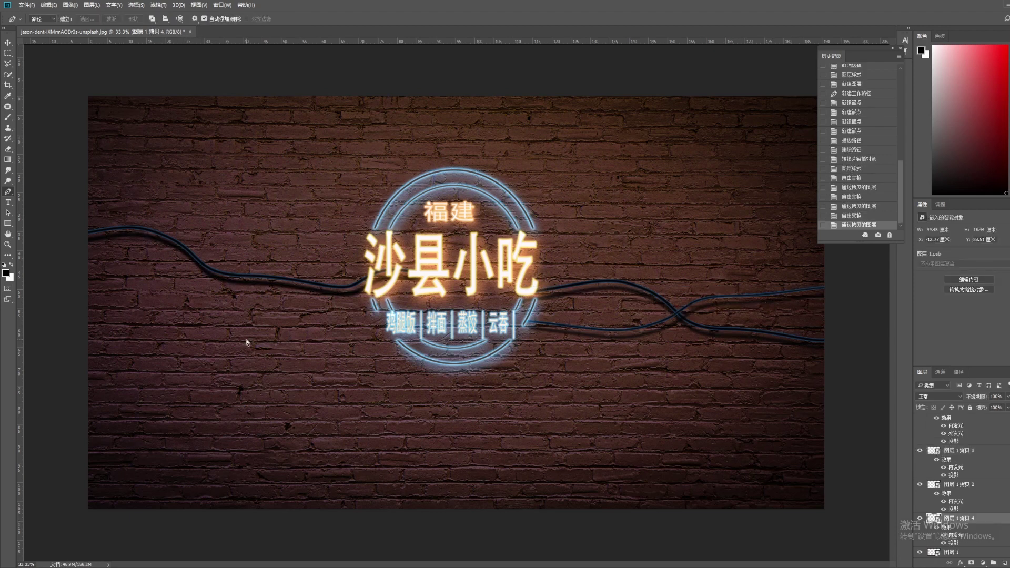
key("ctrl+t")
right_click(260, 279)
left_click(299, 402)
mouse_move(231, 226)
left_mouse_down()
mouse_move(232, 252)
mouse_move(230, 230)
mouse_move(263, 236)
left_mouse_up()
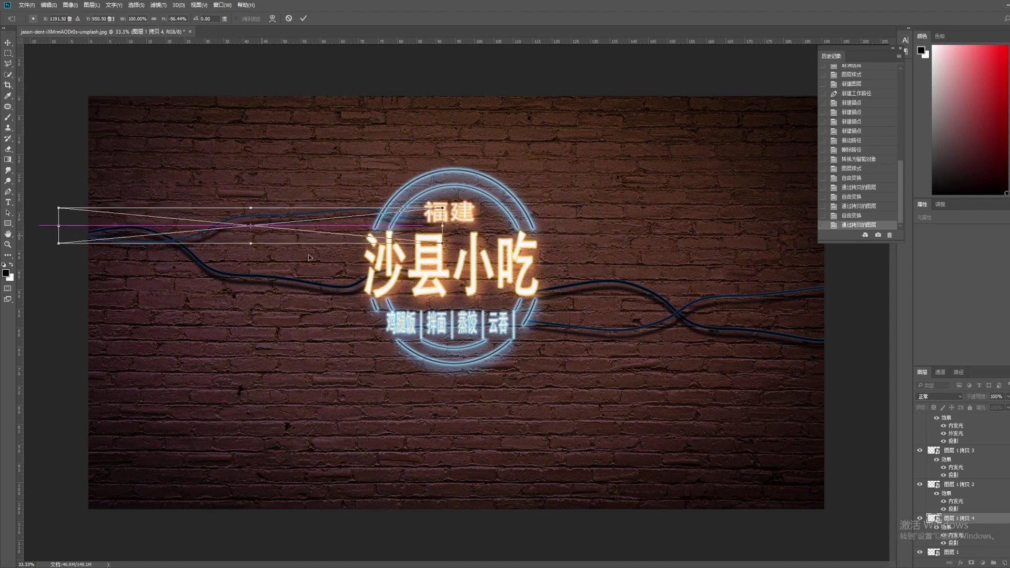
key("Return")
key("ctrl+plus")
key("ctrl+minus")
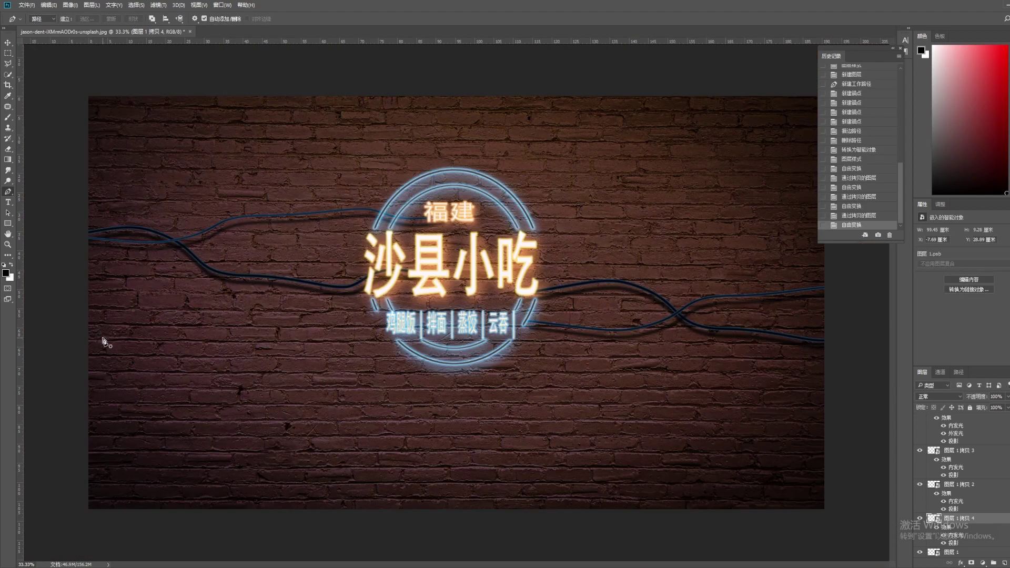
scroll(967, 443, "up", 10)
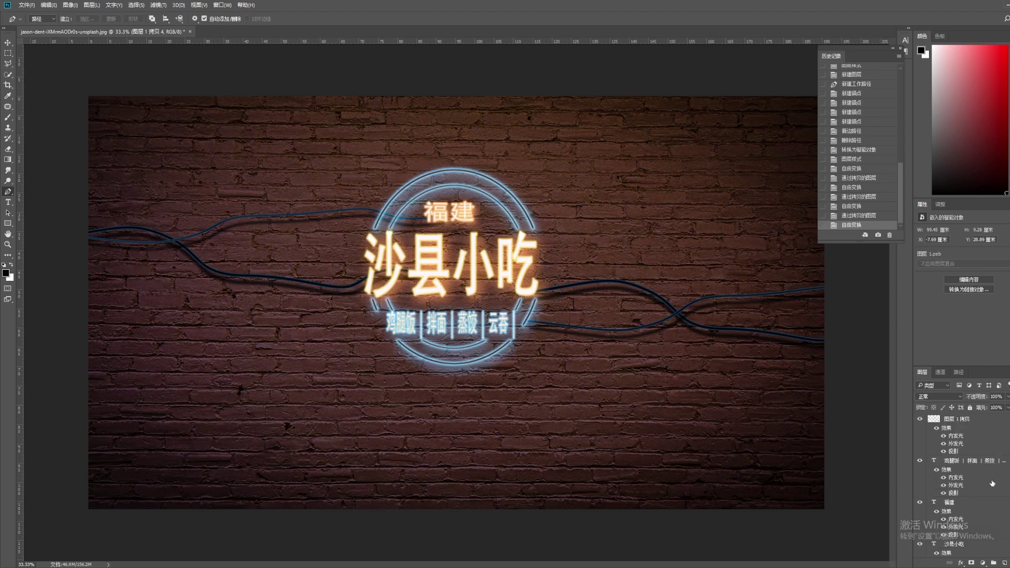
Stamp all visible layers, then Camera Raw: Temperature +16, Contrast +45, Orange Luminance +17
key("ctrl+shift+alt+e")
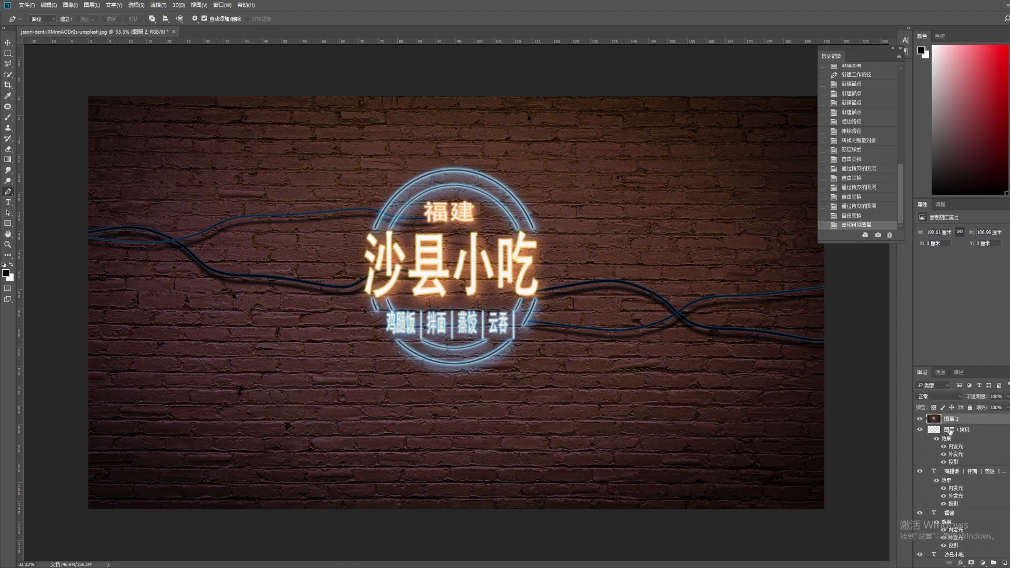
key("ctrl+shift+a")
left_click_drag(771, 135, 779, 134)
left_click_drag(771, 188, 793, 189)
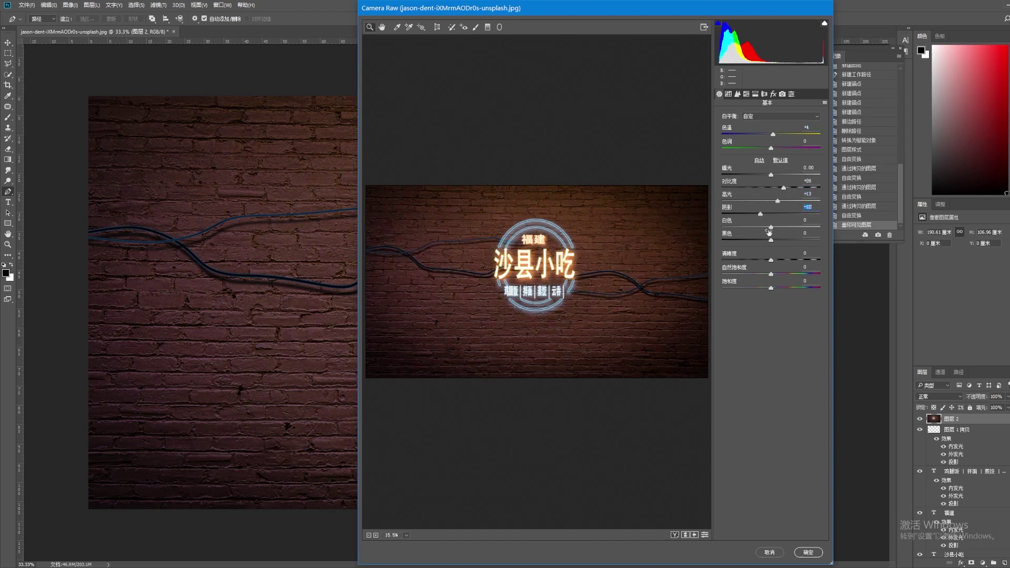
left_click(746, 94)
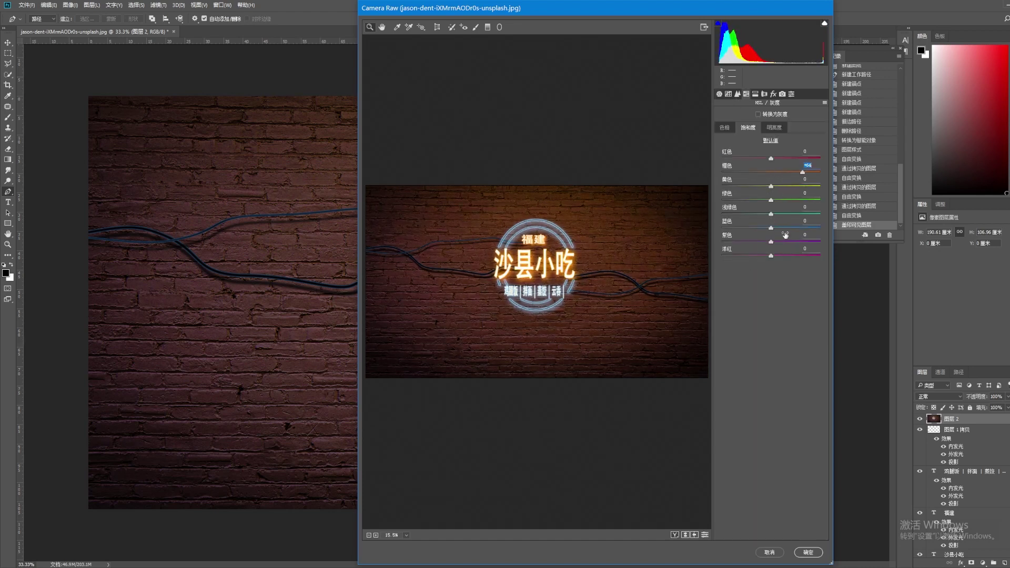
left_click_drag(767, 173, 779, 173)
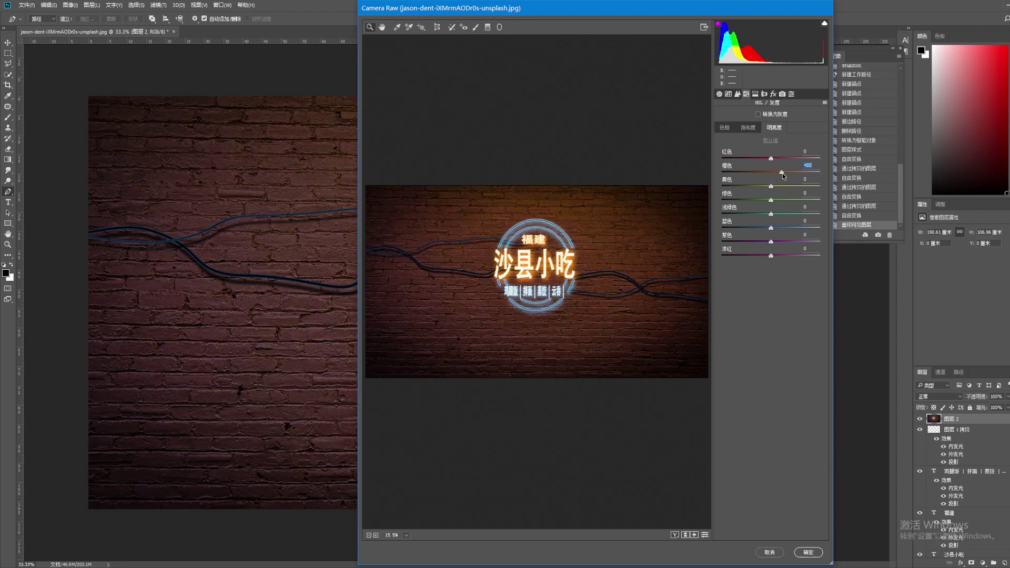
left_click(806, 552)
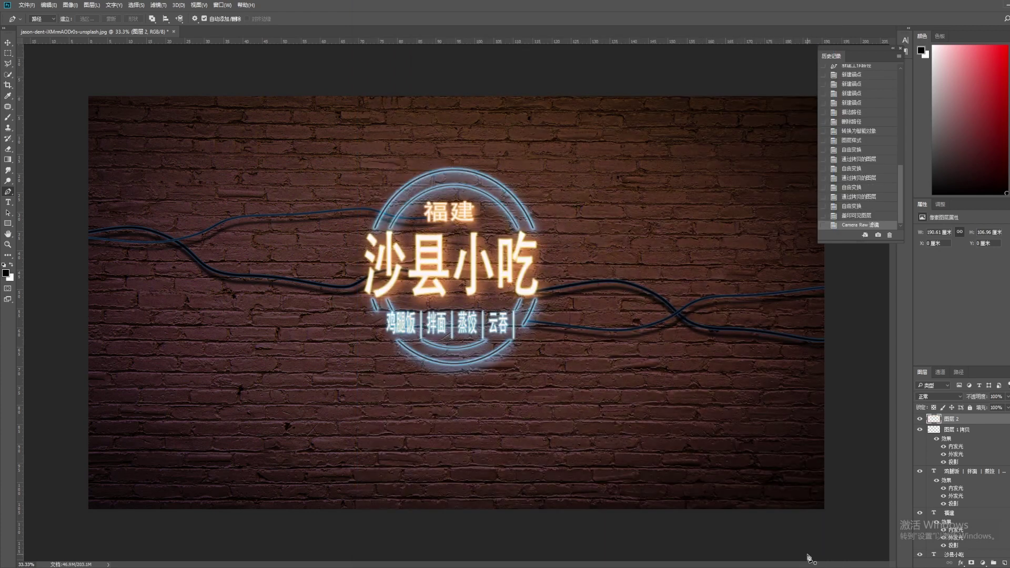